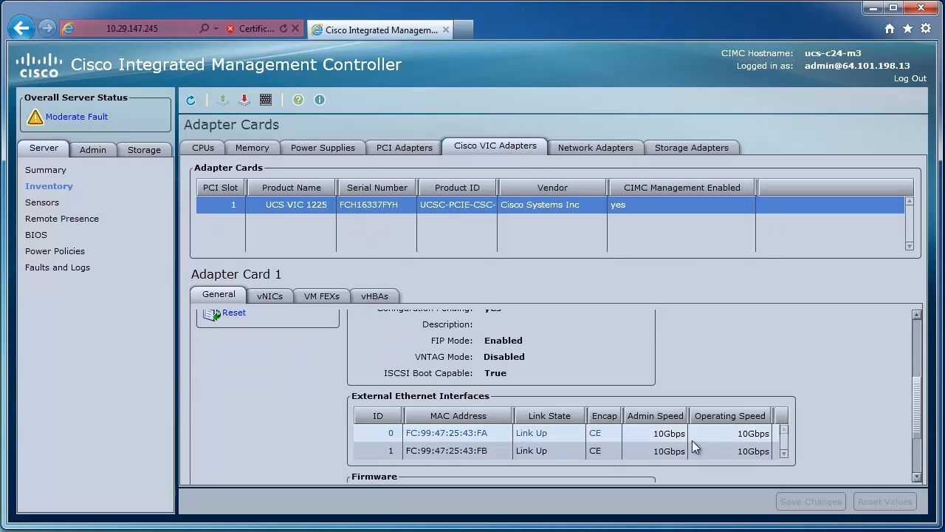
# Show Adapter Card 1's vNICs and open the properties of eth0
pyautogui.click(280, 295)
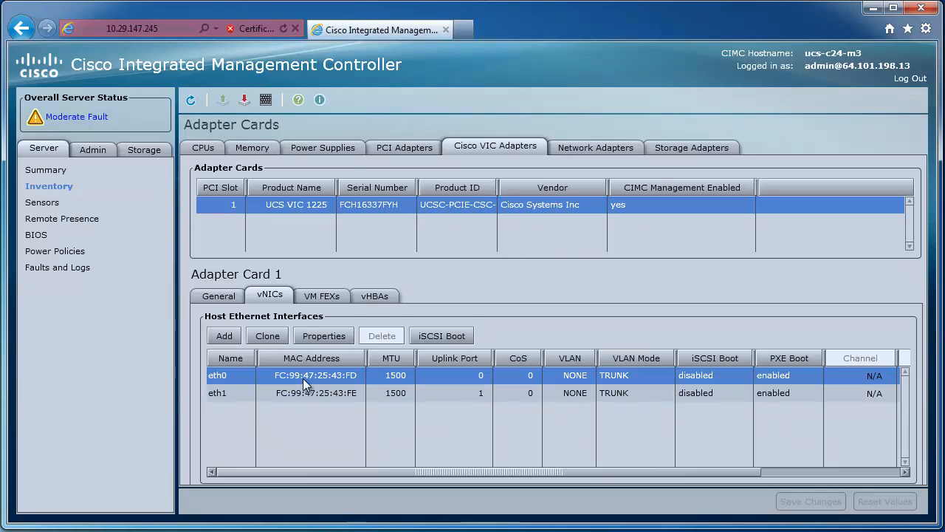
pyautogui.click(322, 338)
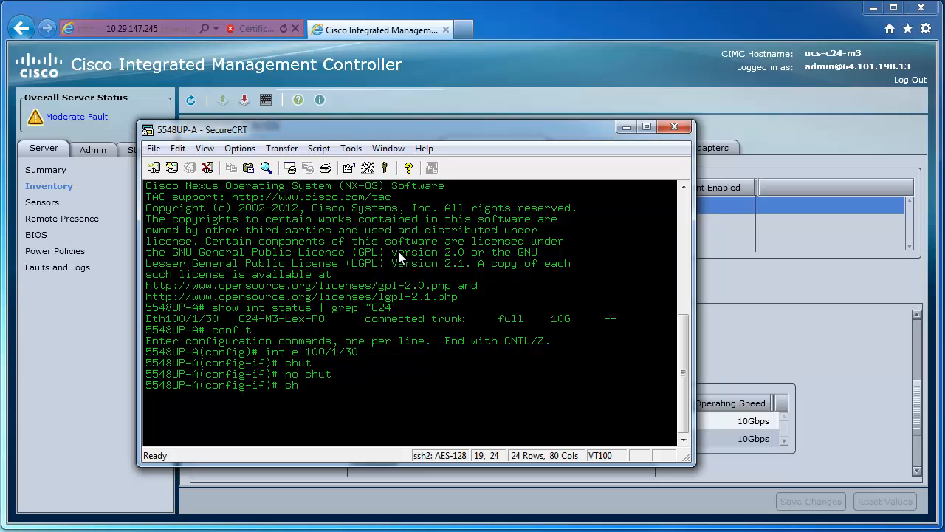
# In the 5548UP-A SecureCRT session, display the running configuration of interface e 100/1/30
pyautogui.write('run int e 100/1/30')
pyautogui.press('Return')
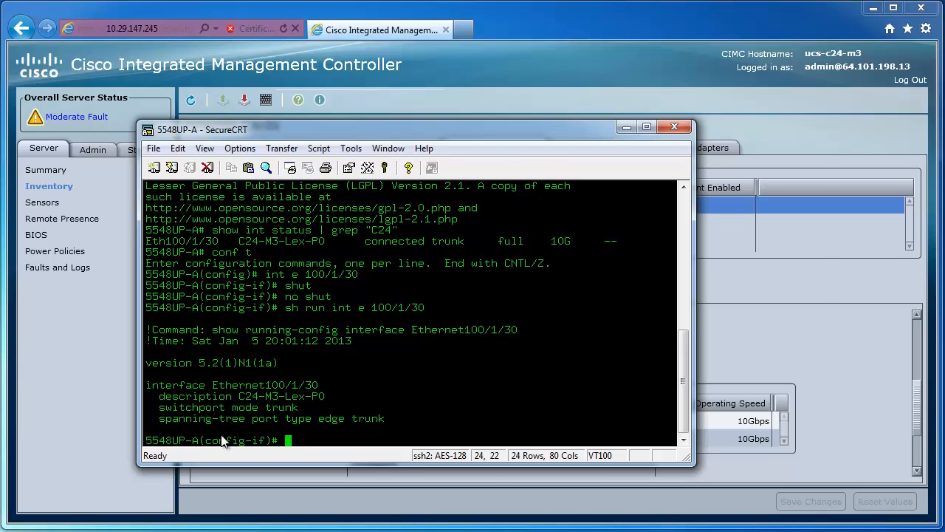
# Switch to the 5548UP-B session and display the running configuration of interface e 100/1/30
pyautogui.hotkey('alt', 'Tab')
pyautogui.write('sh ru')
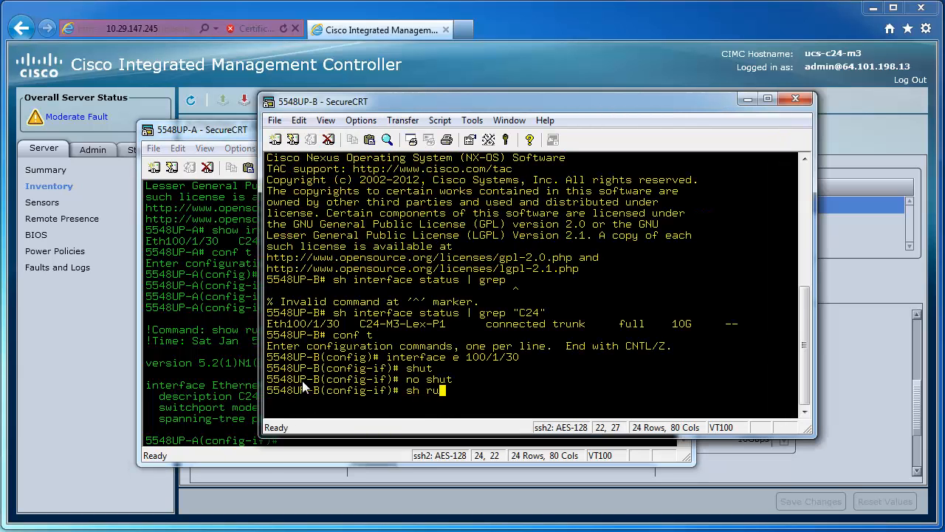
pyautogui.write('n int e 100/1/30')
pyautogui.press('Return')
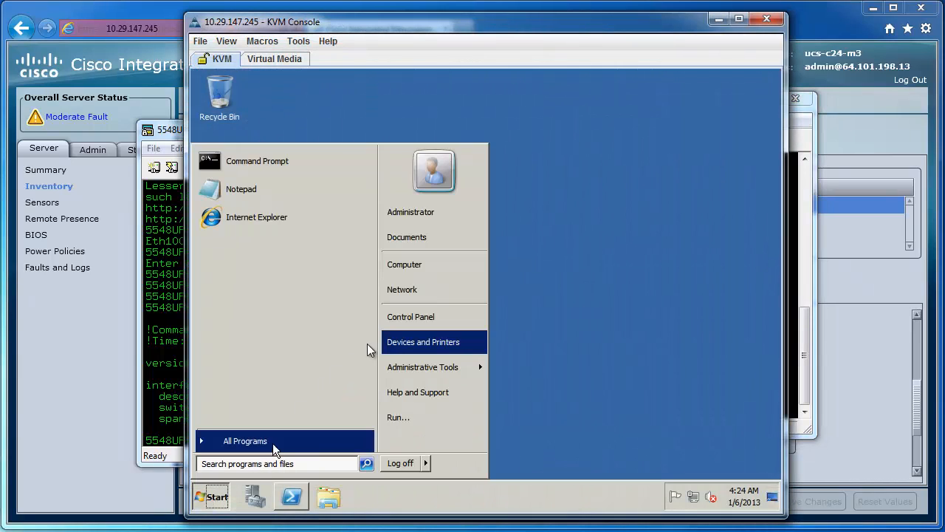
# In the server's KVM console, open the Windows network properties and show the adapter connections
pyautogui.rightClick(417, 289)
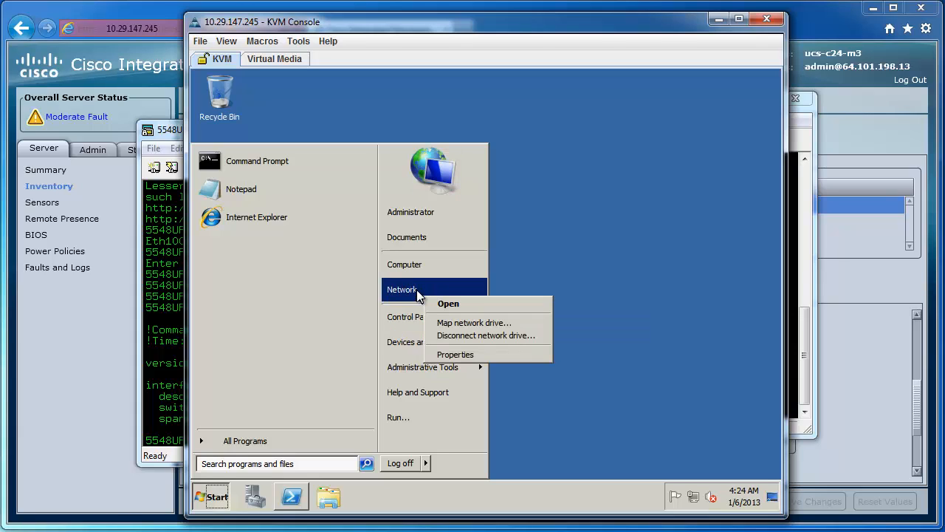
pyautogui.click(470, 352)
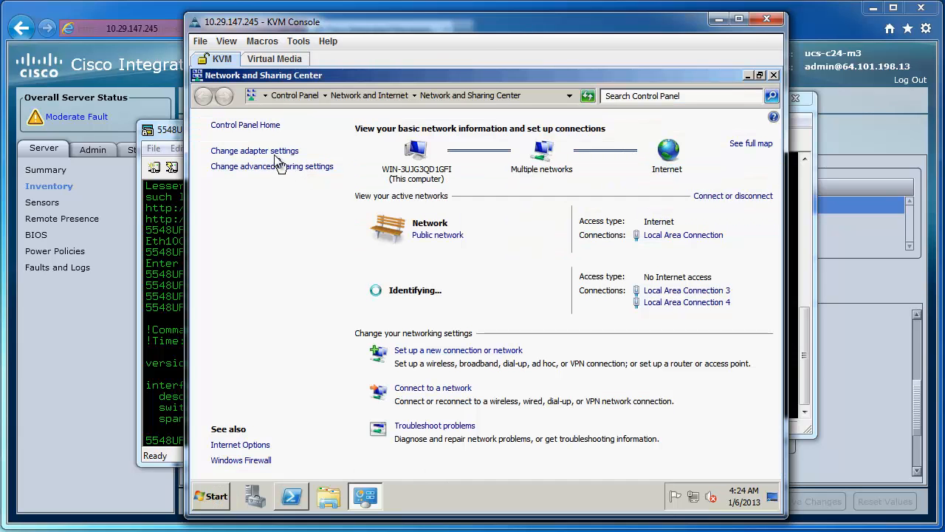
pyautogui.click(273, 154)
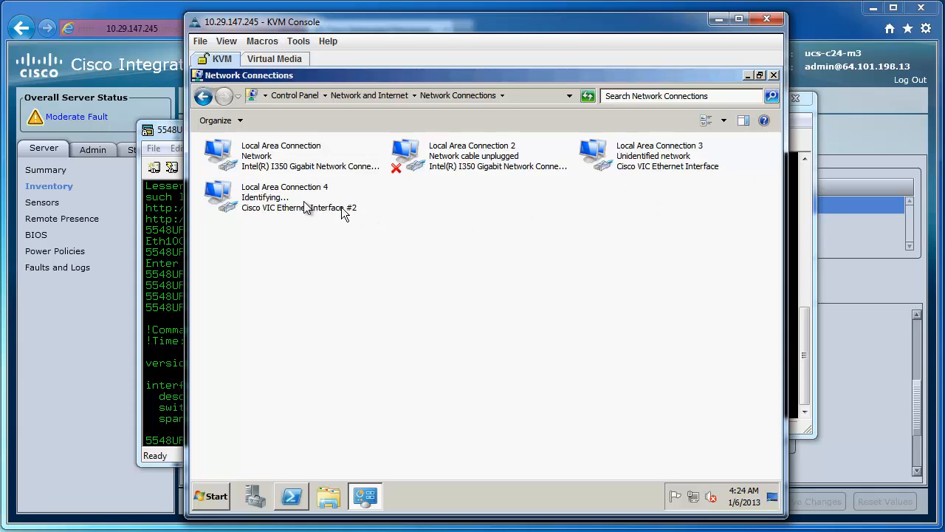
# Shut down interface e 100/1/30 on 5548UP-A and check the server's network connections in the KVM console
pyautogui.click(163, 272)
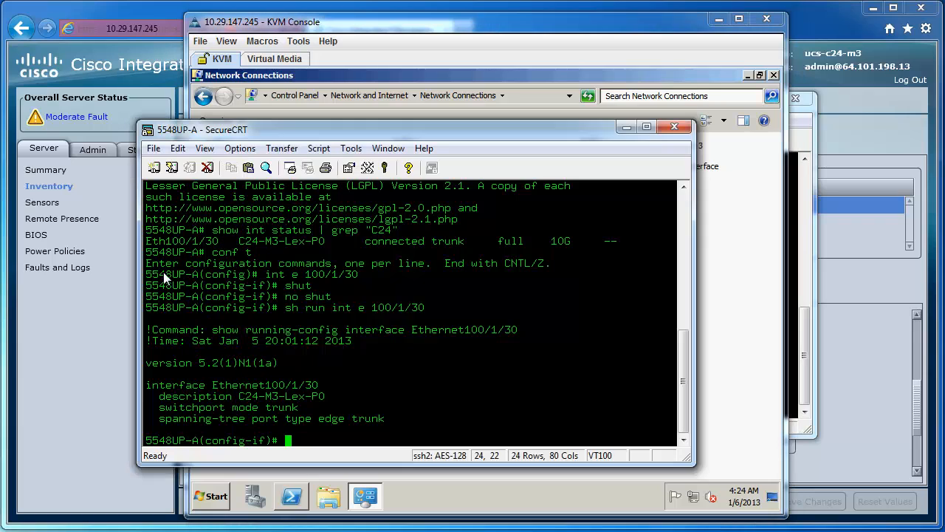
pyautogui.write('shut')
pyautogui.press('Return')
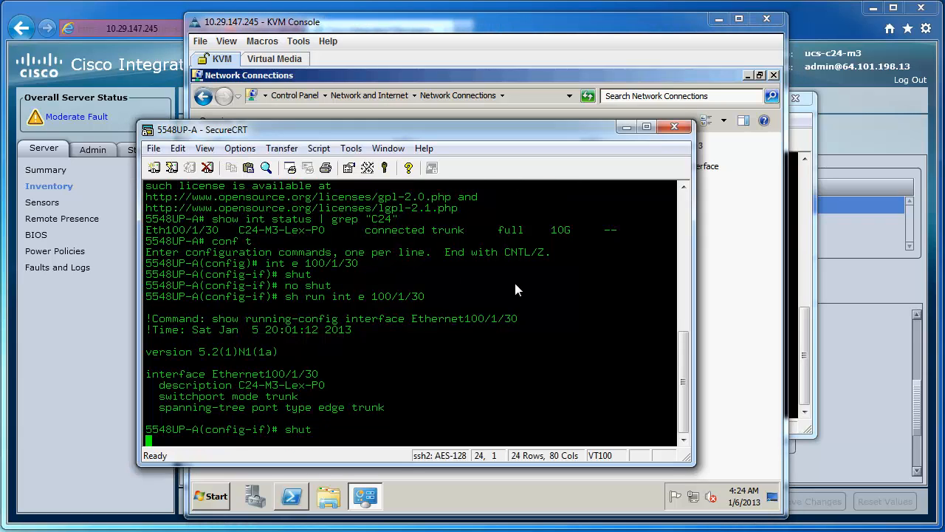
pyautogui.click(731, 310)
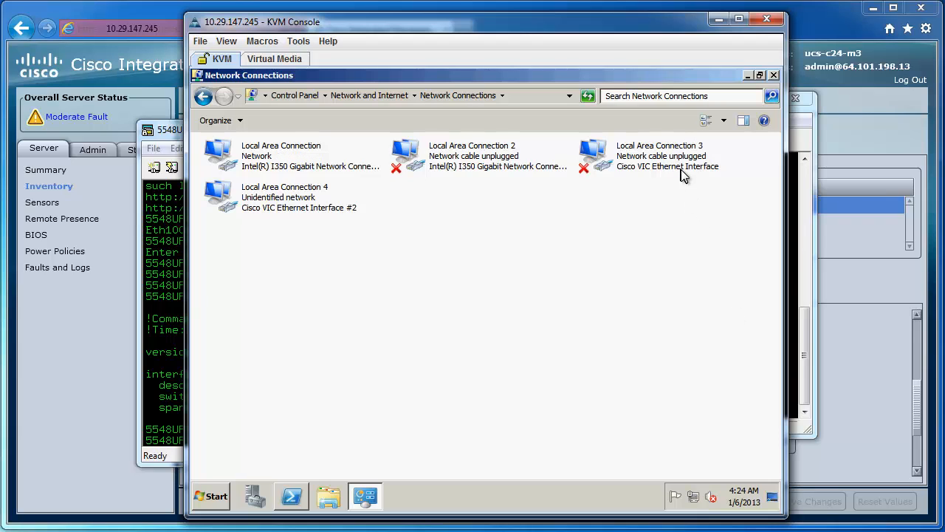
# Re-enable interface e 100/1/30 on 5548UP-A with no shut and recheck the server's network connections
pyautogui.click(165, 302)
pyautogui.write('n')
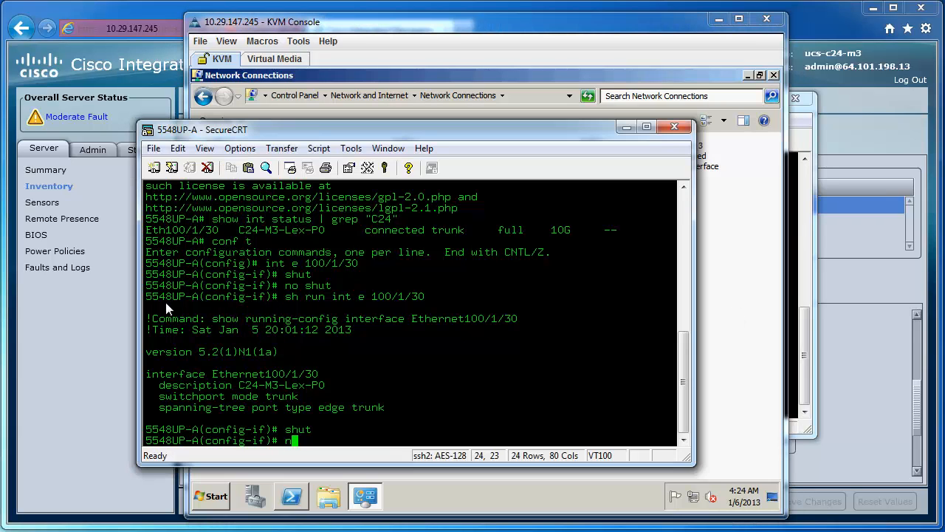
pyautogui.write('o shut')
pyautogui.press('Return')
pyautogui.click(724, 350)
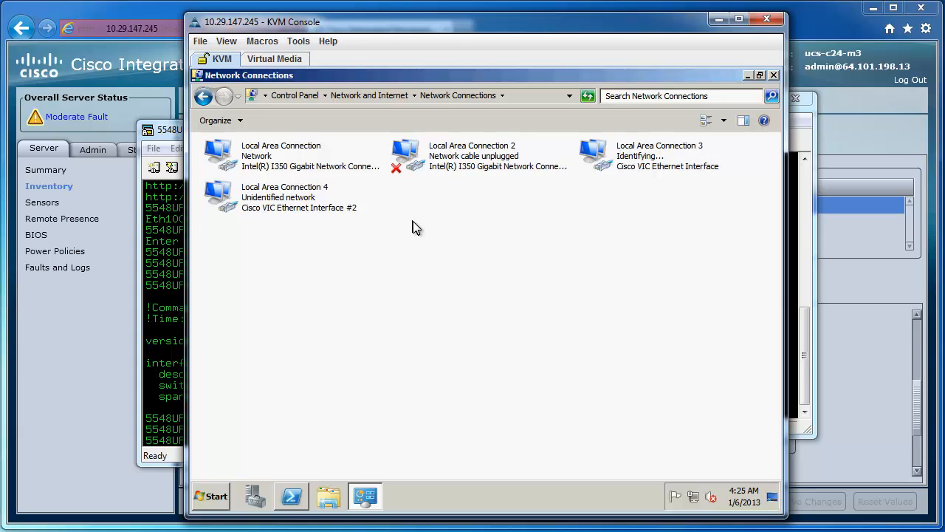
# Run ipconfig in the server's PowerShell to list full details of all network adapters
pyautogui.click(290, 505)
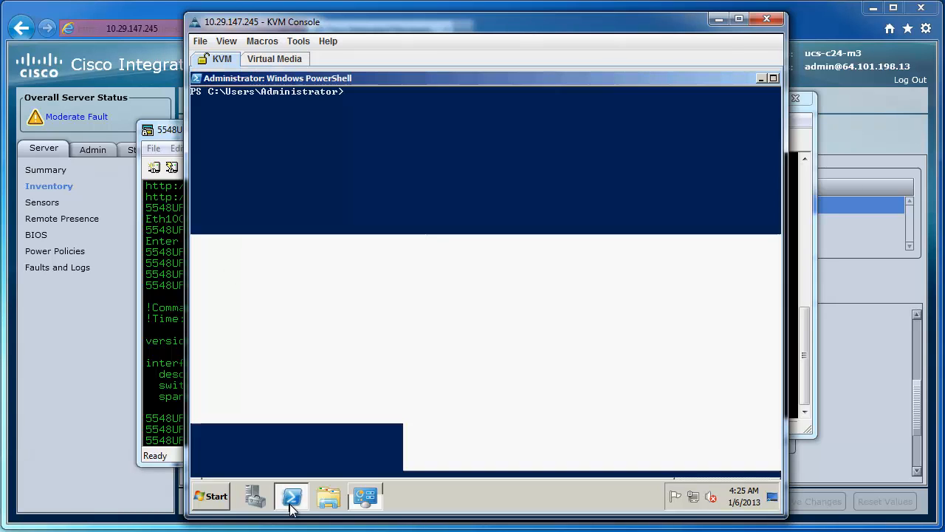
pyautogui.write('ipconfig /all')
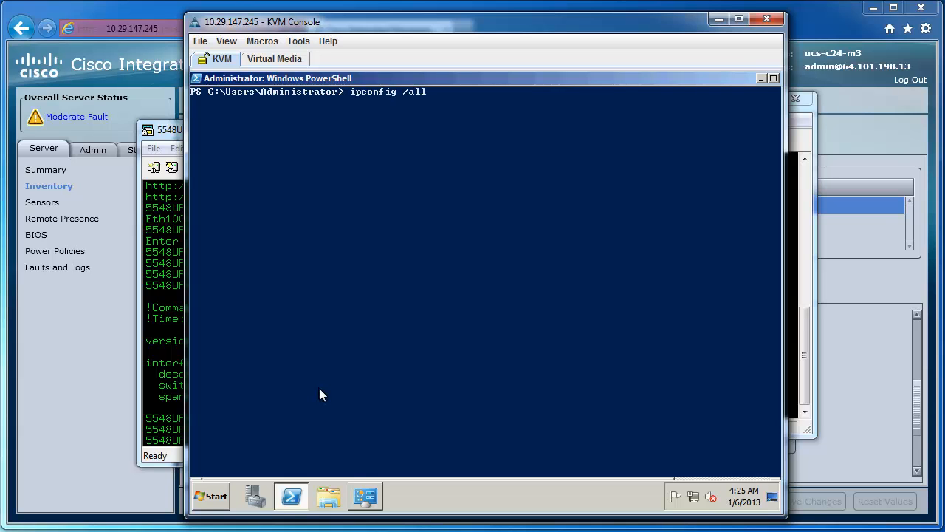
pyautogui.press('Return')
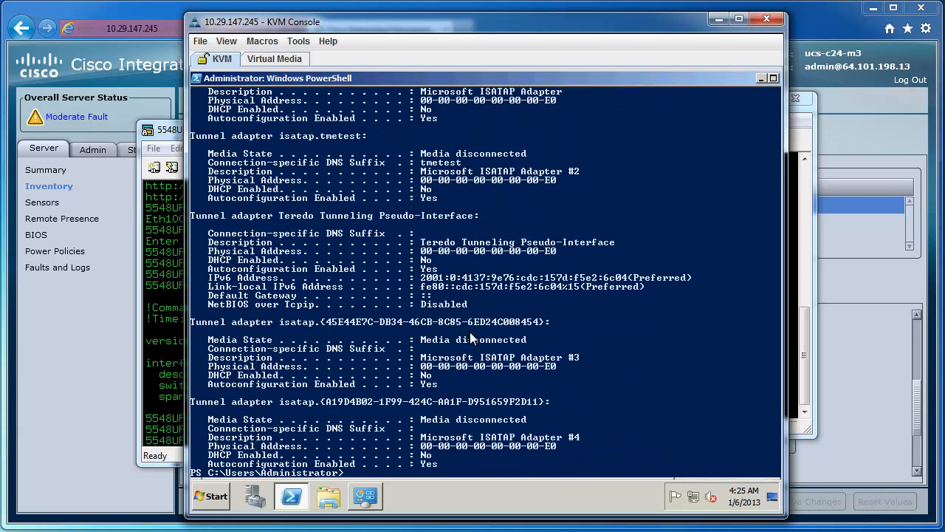
# Examine the ipconfig output for the physical addresses of the two Cisco VIC Ethernet interfaces
pyautogui.scroll(7, 470, 336)
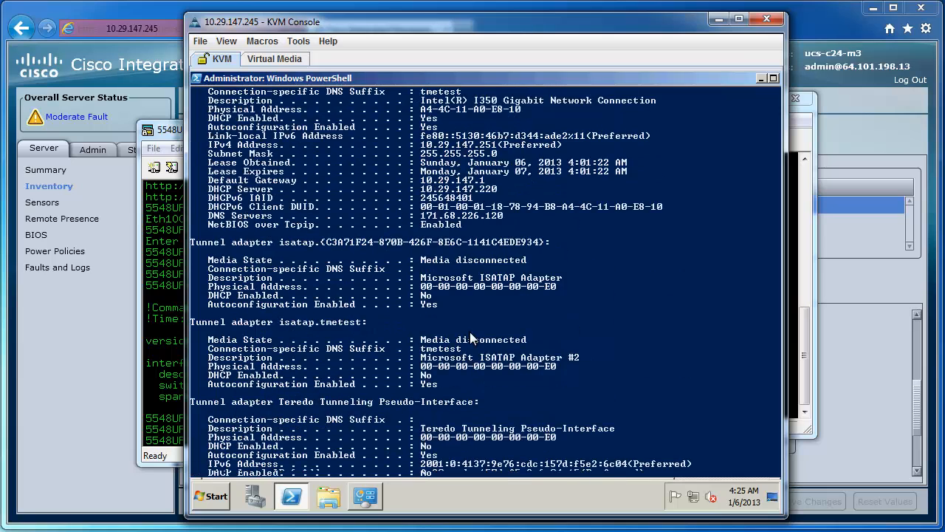
pyautogui.scroll(1, 471, 337)
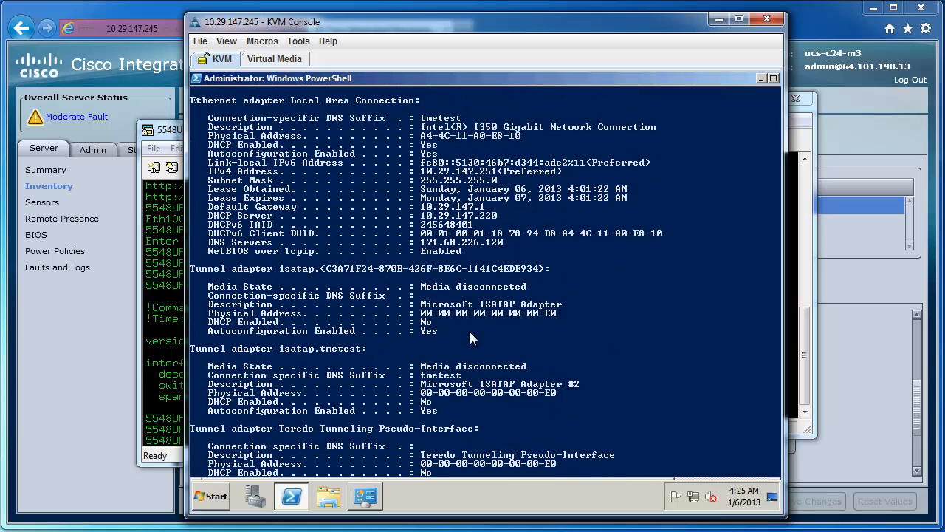
pyautogui.scroll(3, 470, 337)
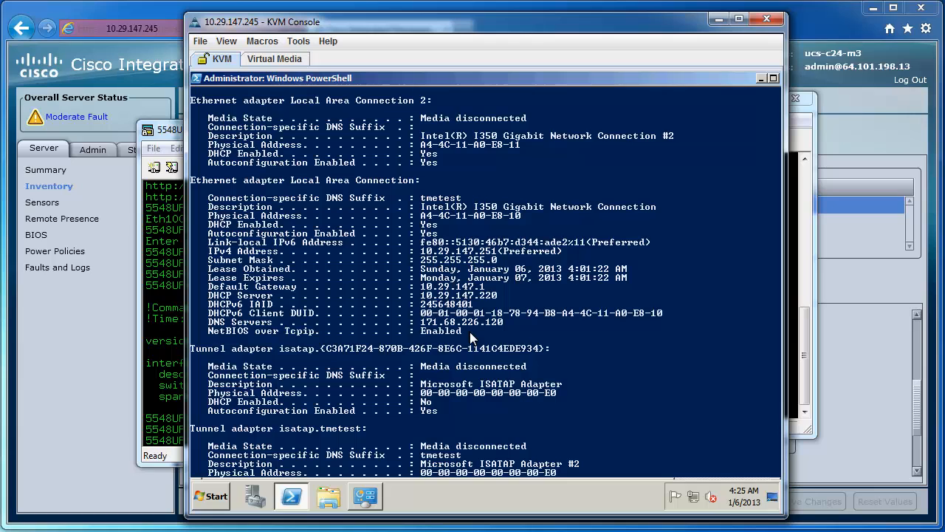
pyautogui.scroll(4, 470, 336)
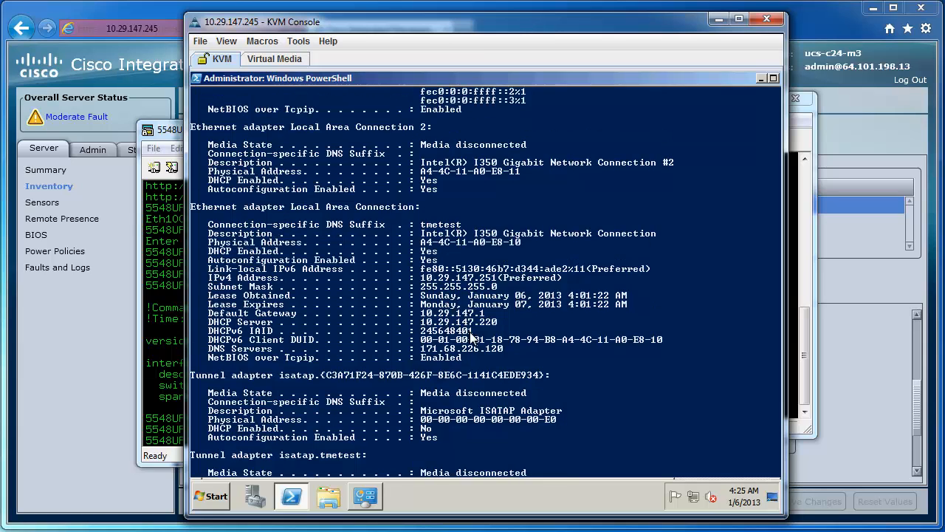
pyautogui.scroll(2, 469, 331)
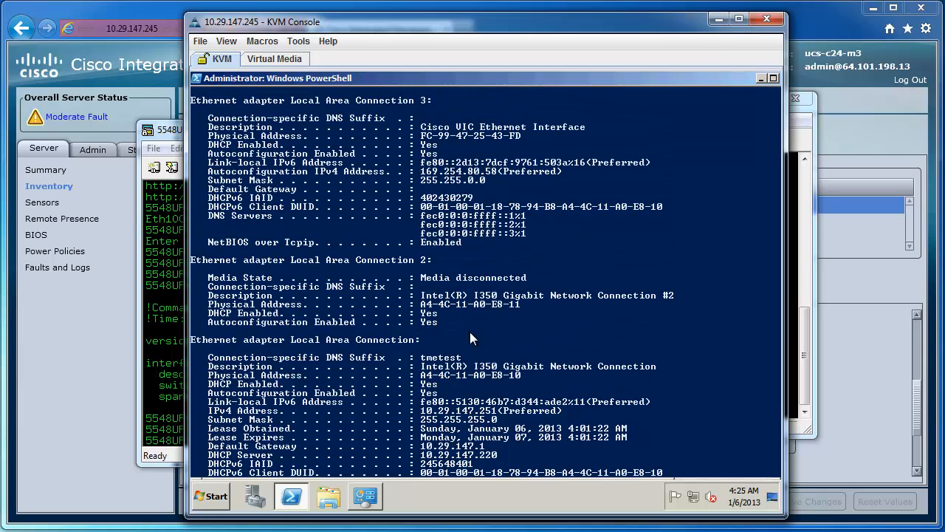
pyautogui.scroll(1, 469, 337)
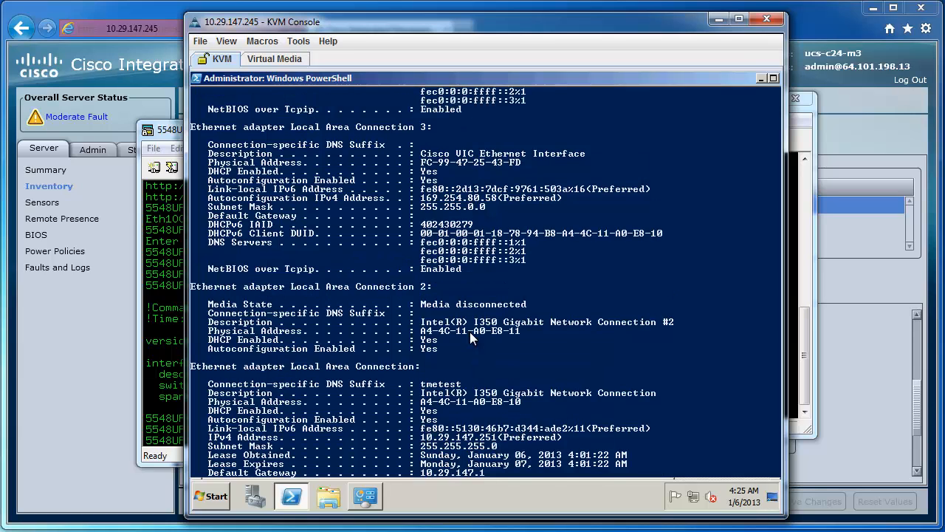
pyautogui.scroll(3, 470, 334)
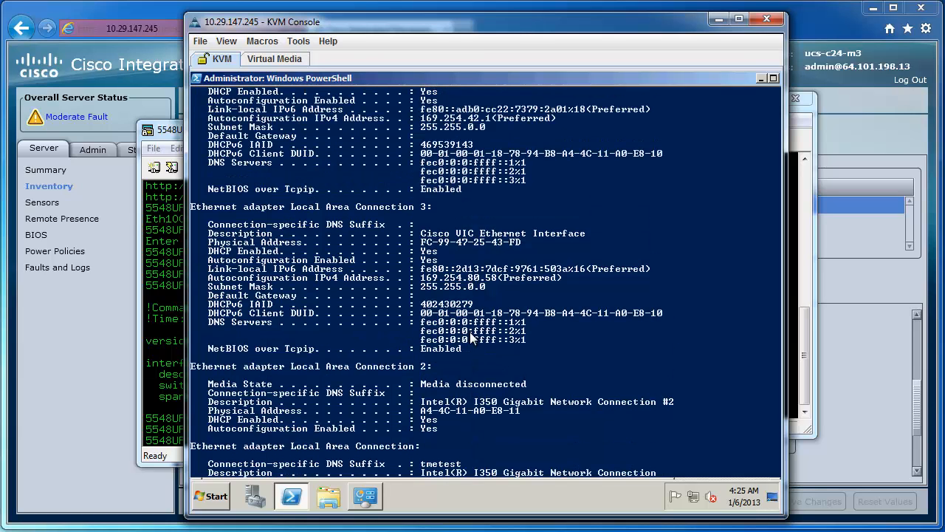
pyautogui.scroll(3, 470, 337)
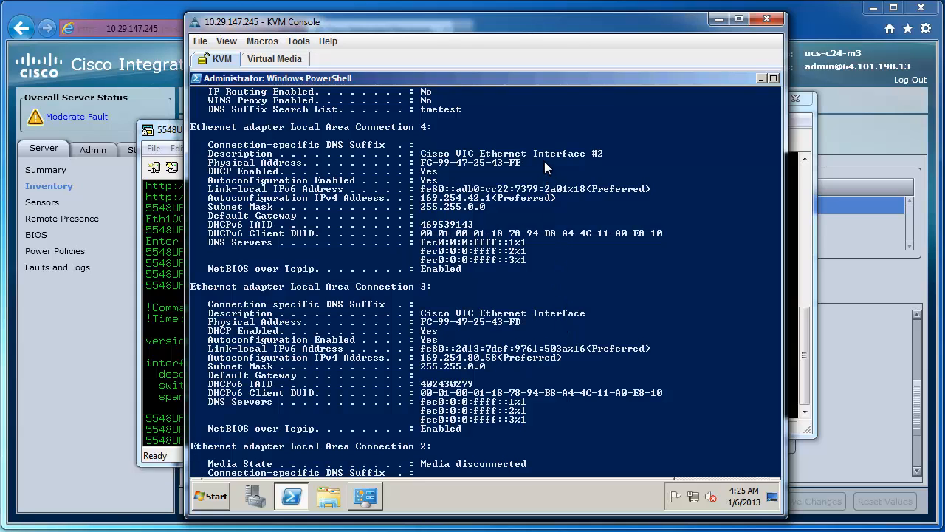
# Back in Cisco Integrated Management Controller, set vNIC eth0 to VLAN mode ACCESS with default VLAN 10 and save the changes
pyautogui.click(89, 342)
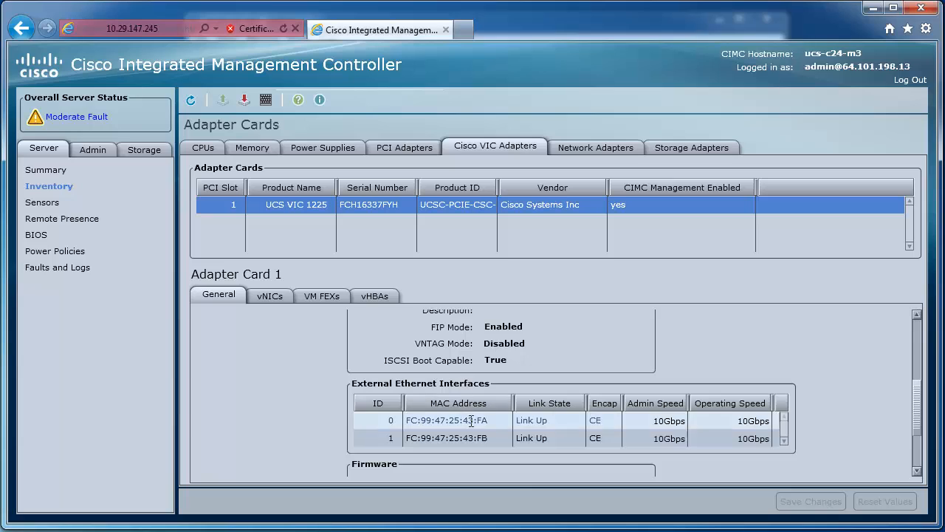
pyautogui.click(272, 298)
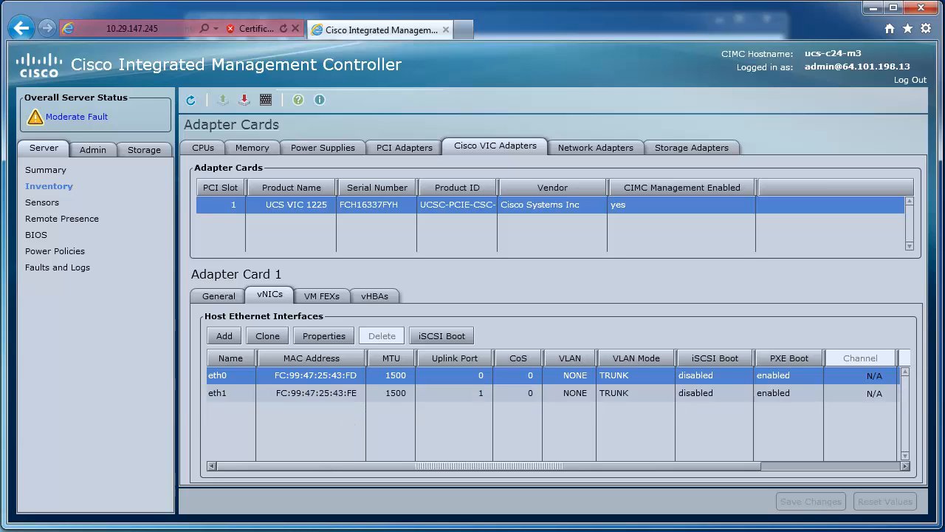
pyautogui.click(332, 338)
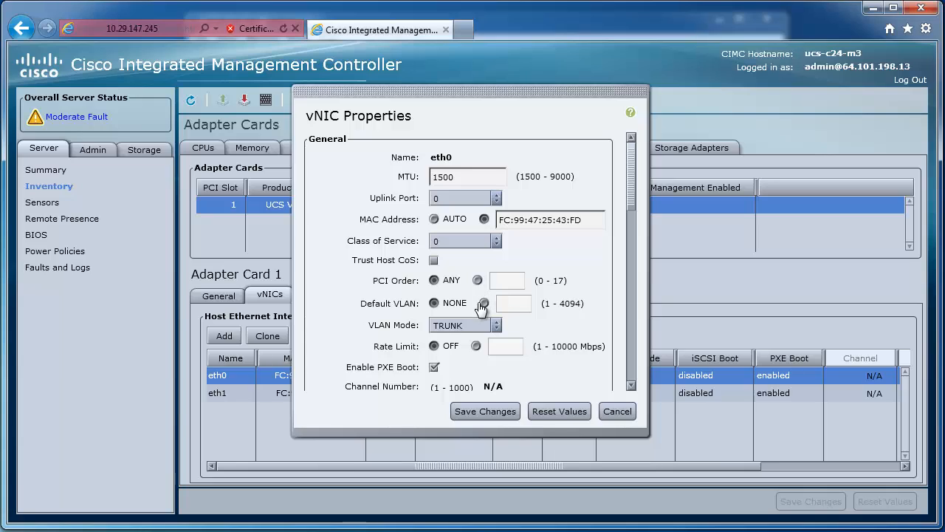
pyautogui.click(475, 323)
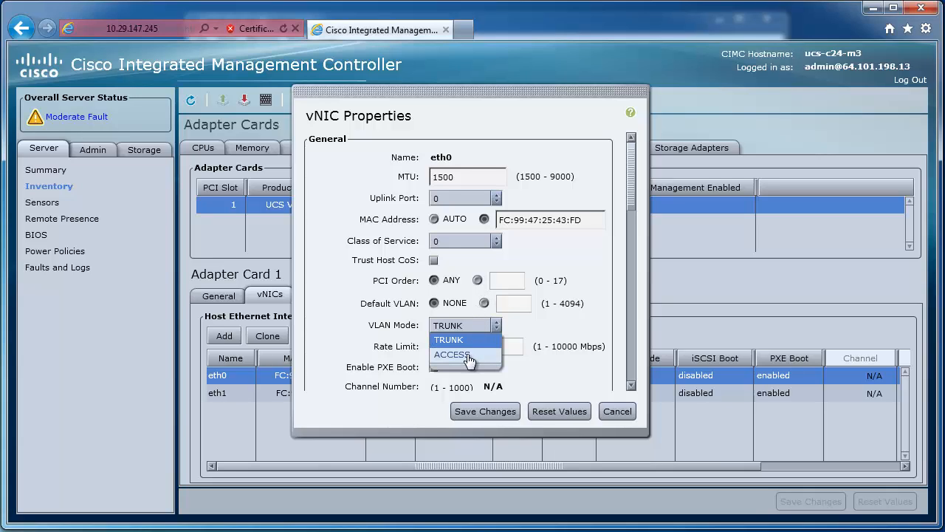
pyautogui.click(465, 355)
pyautogui.click(484, 303)
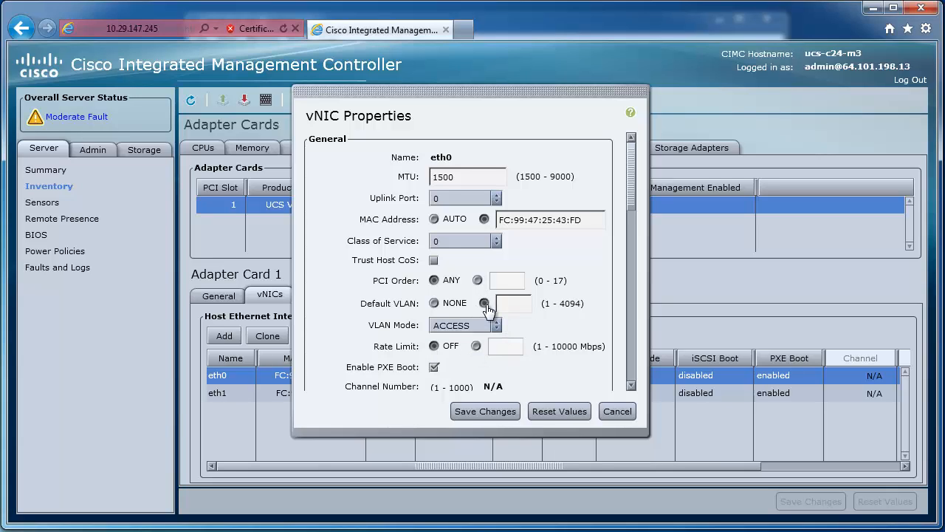
pyautogui.click(521, 304)
pyautogui.write('10')
pyautogui.click(487, 410)
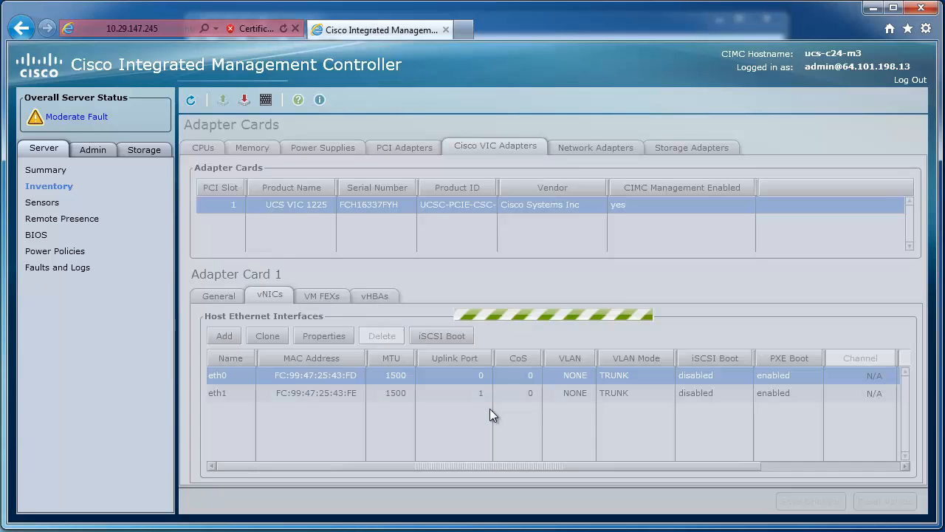
# Set vNIC eth1's default VLAN to 20 and its VLAN mode to ACCESS, and save the changes
pyautogui.click(294, 395)
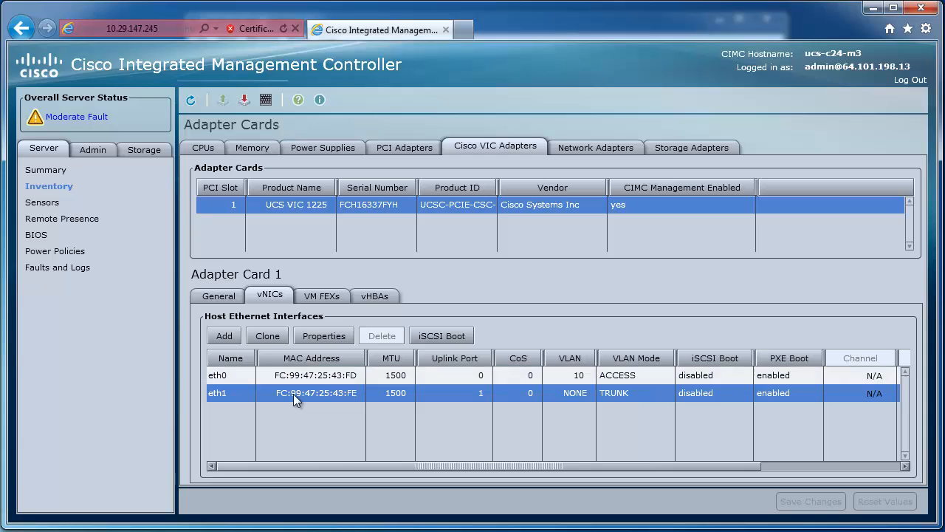
pyautogui.click(334, 332)
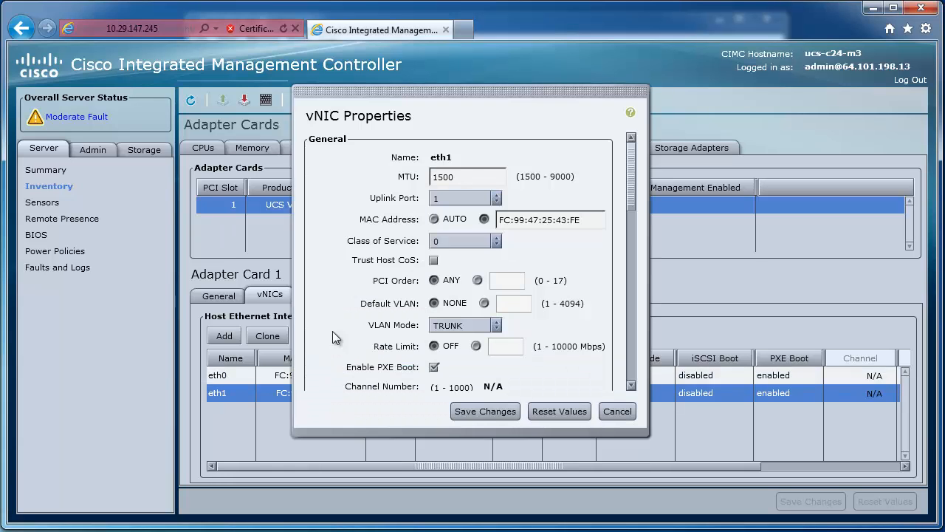
pyautogui.click(484, 303)
pyautogui.click(508, 306)
pyautogui.write('20')
pyautogui.click(496, 325)
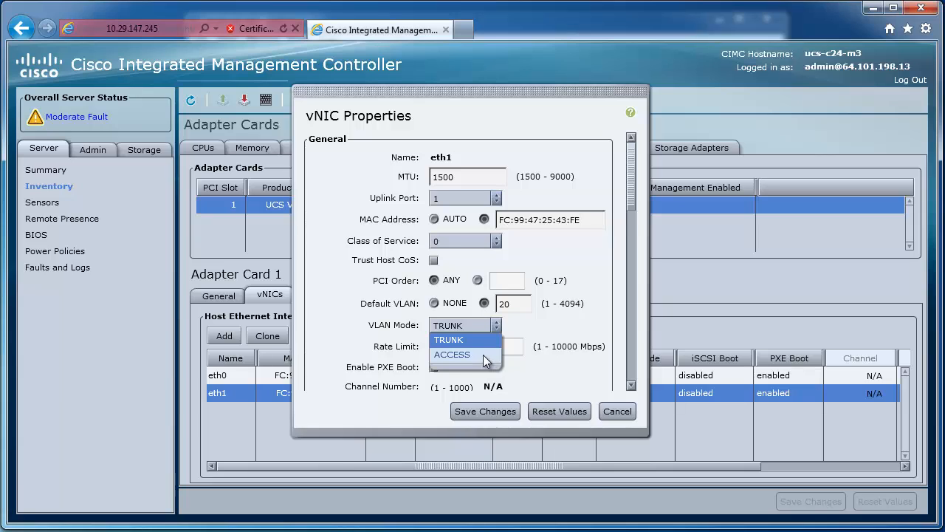
pyautogui.click(483, 354)
pyautogui.click(481, 411)
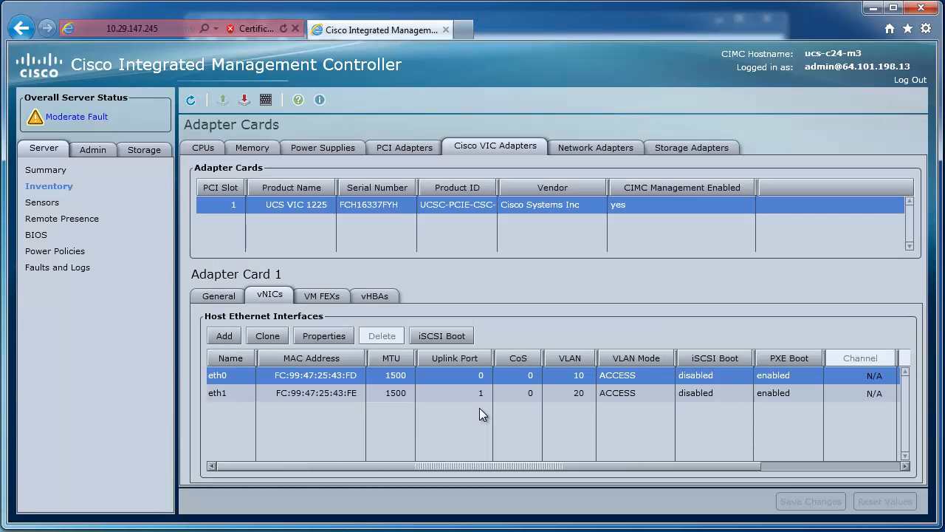
# Reset the UCS VIC 1225 adapter card and accept the resulting host reset
pyautogui.click(226, 295)
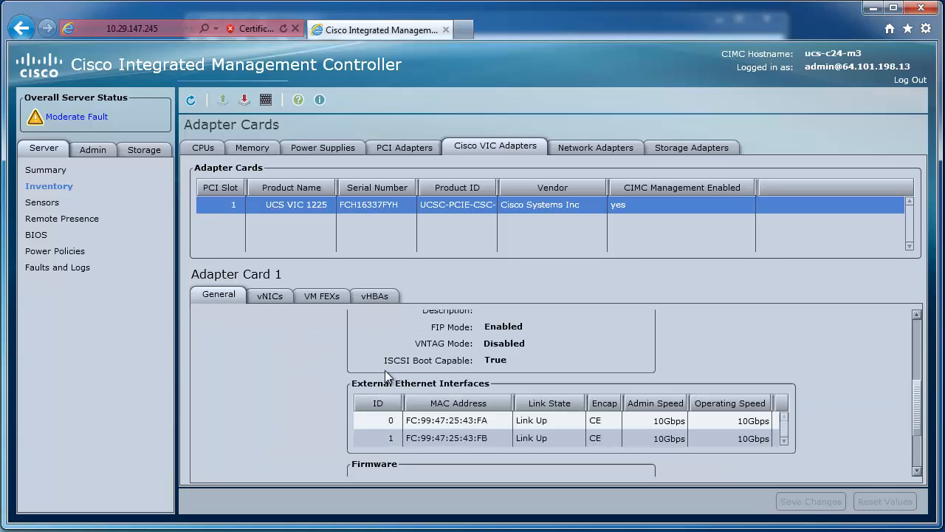
pyautogui.scroll(3, 385, 370)
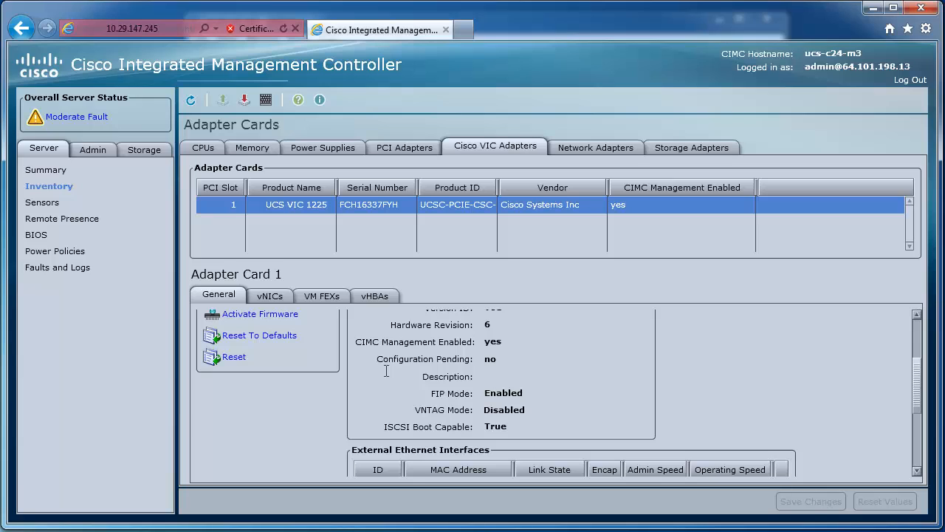
pyautogui.click(233, 358)
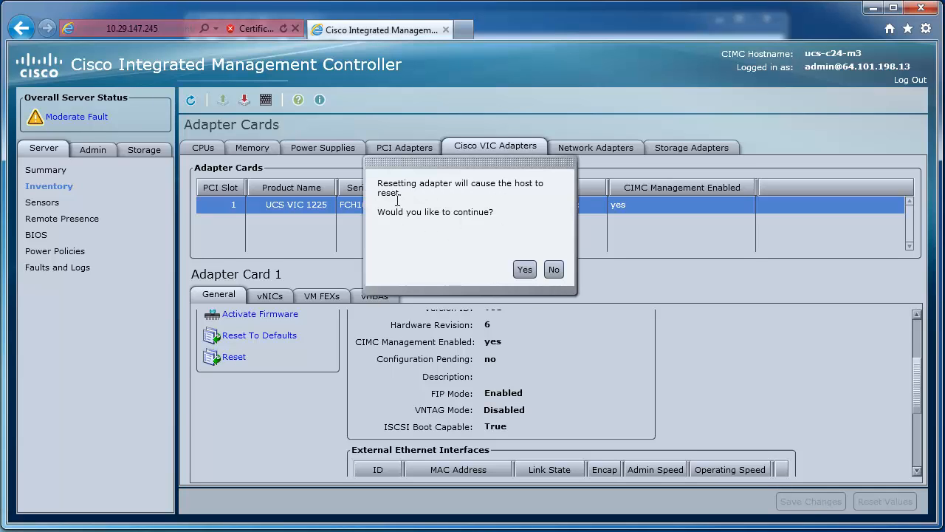
pyautogui.click(524, 270)
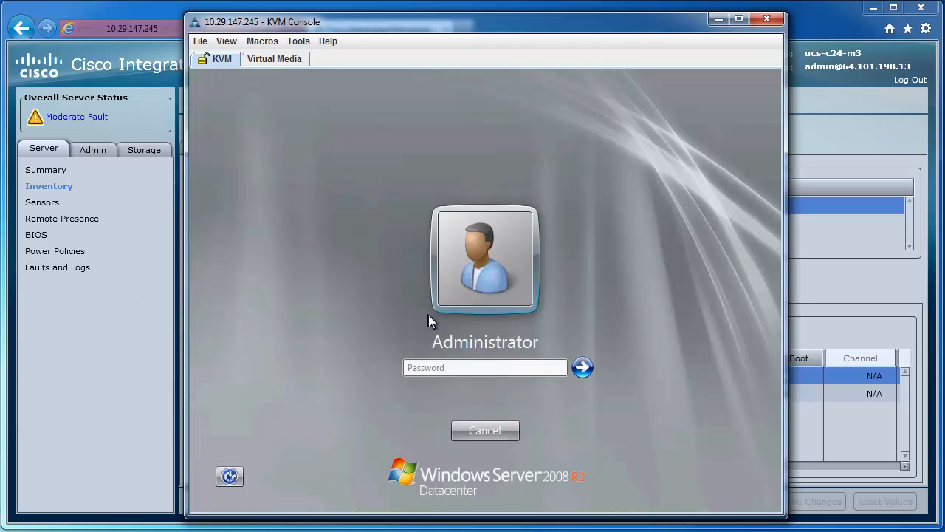
# In the KVM Console, log in to the server with the administrator account password and run ipconfig /all in PowerShell
pyautogui.write('Cisco1234')
pyautogui.press('Return')
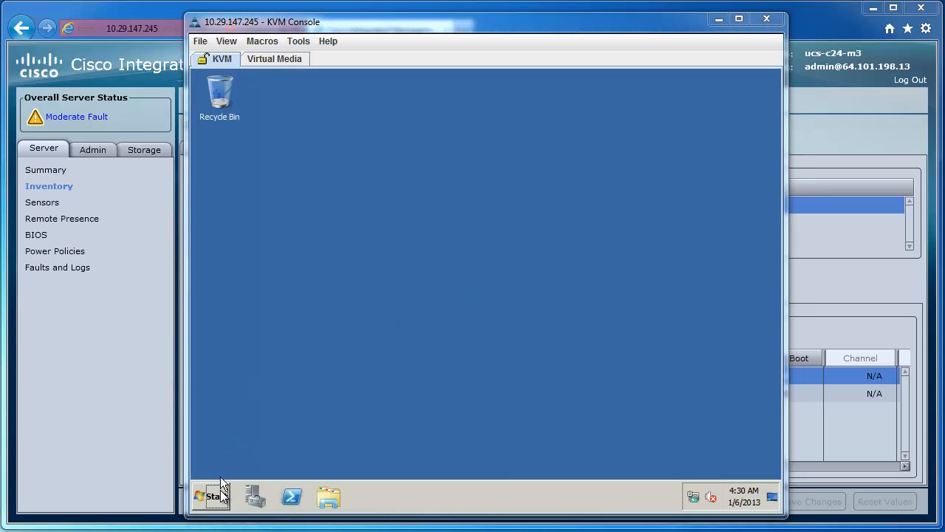
pyautogui.click(290, 497)
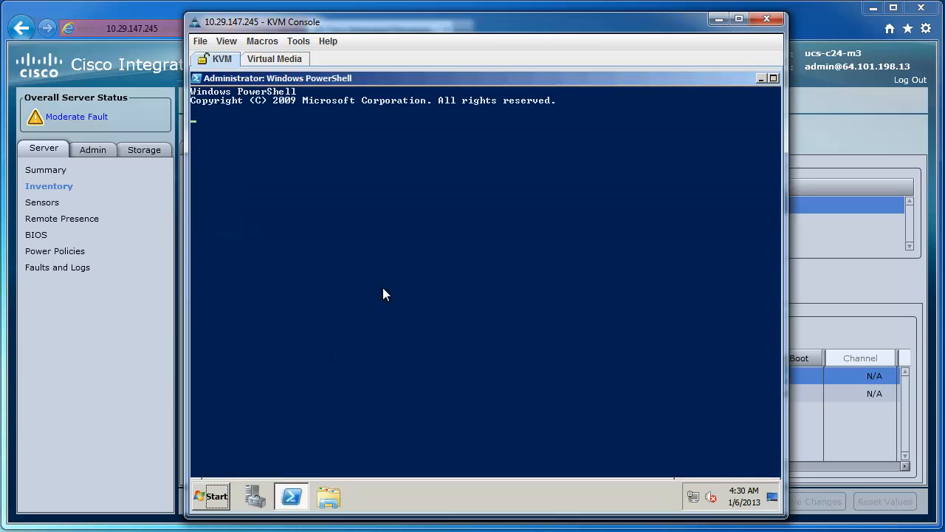
pyautogui.write('ipconfig /all')
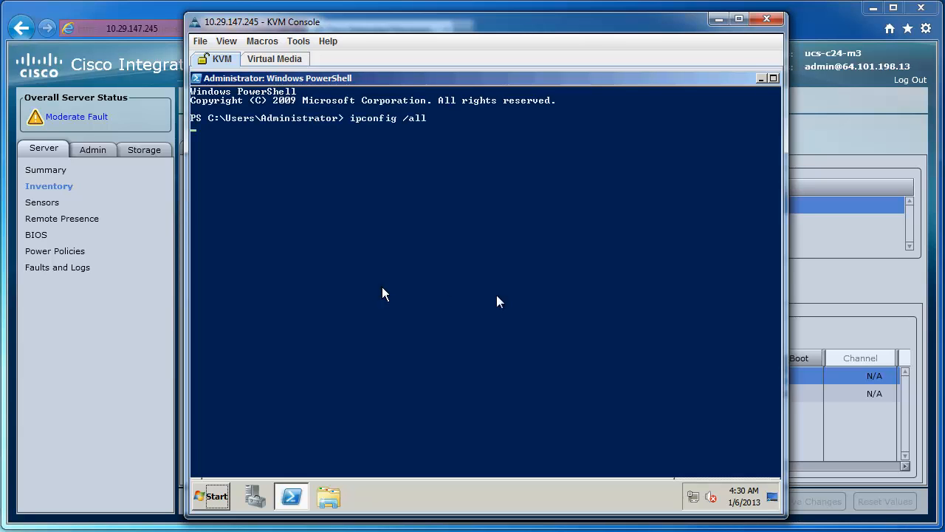
pyautogui.press('Return')
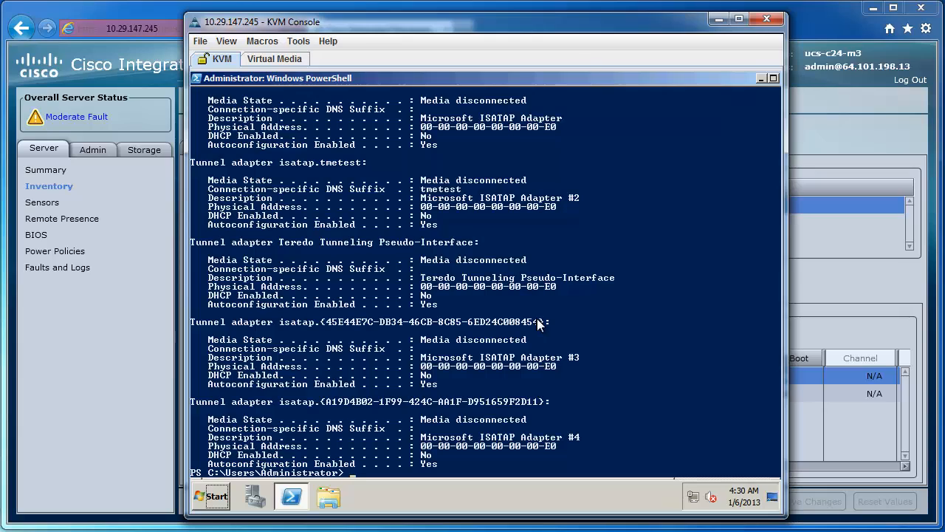
# Examine the ipconfig output for the IP addresses assigned to the two Cisco VIC Ethernet interfaces
pyautogui.scroll(7, 537, 319)
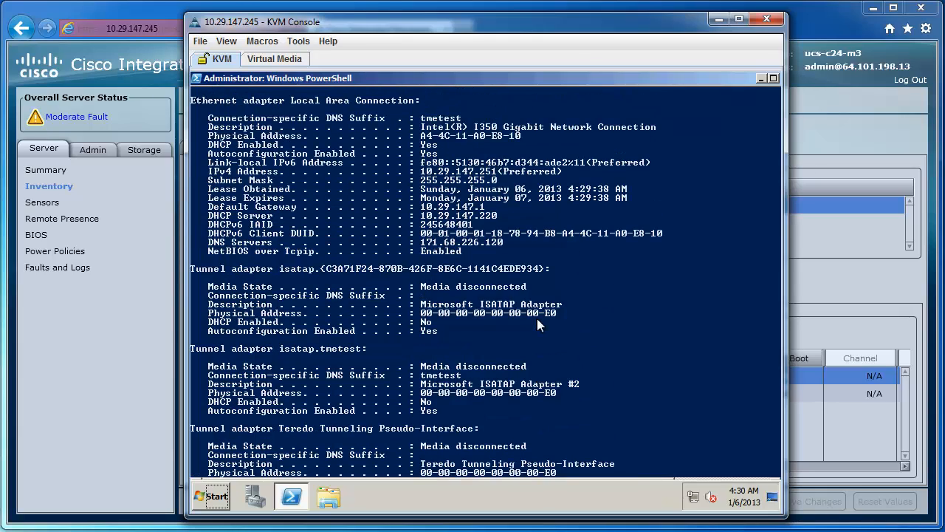
pyautogui.scroll(2, 537, 324)
pyautogui.scroll(8, 537, 324)
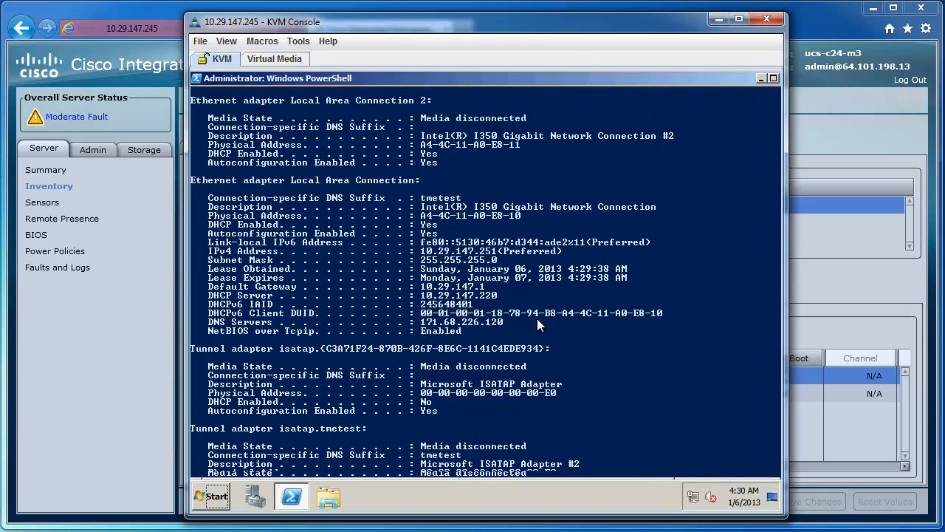
pyautogui.scroll(4, 537, 324)
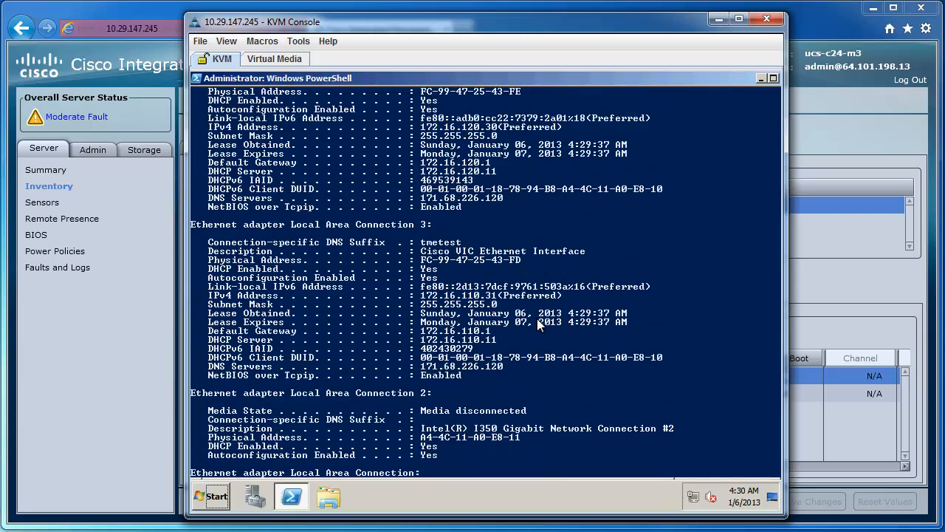
pyautogui.scroll(1, 537, 322)
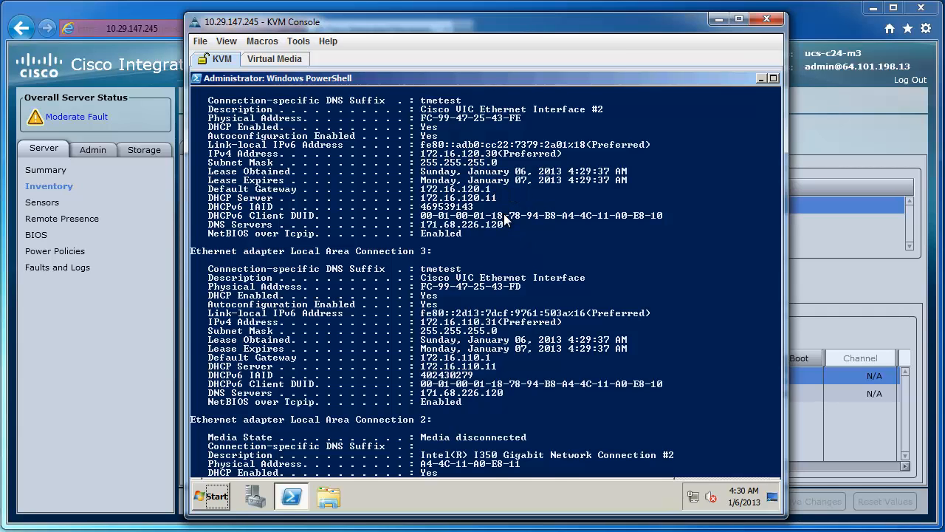
# Test connectivity on both VLANs by pinging 172.16.110.11 and 172.16.120.11 from the server
pyautogui.scroll(-19, 505, 214)
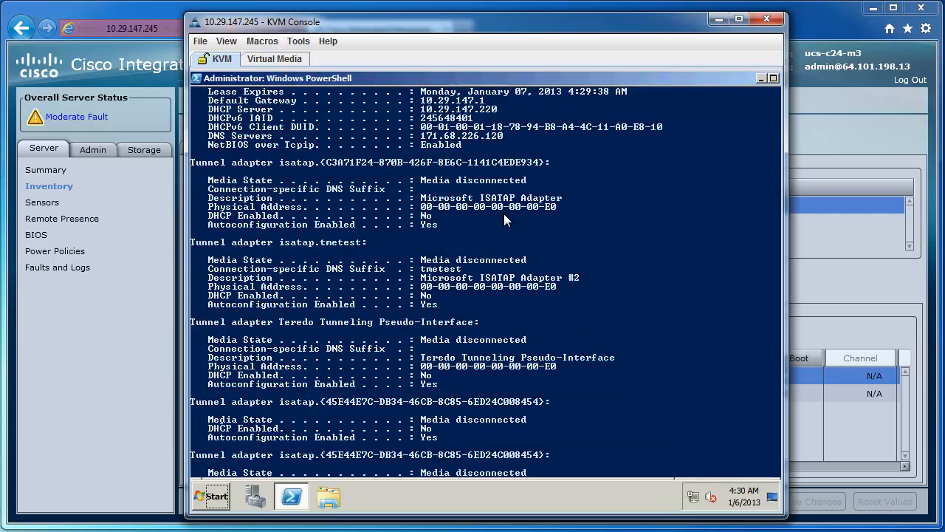
pyautogui.scroll(-10, 504, 214)
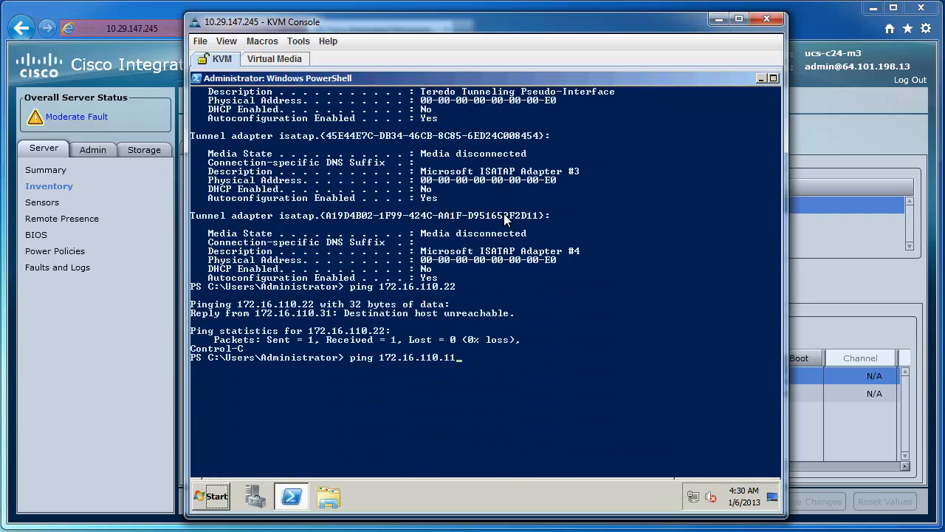
pyautogui.press('Return')
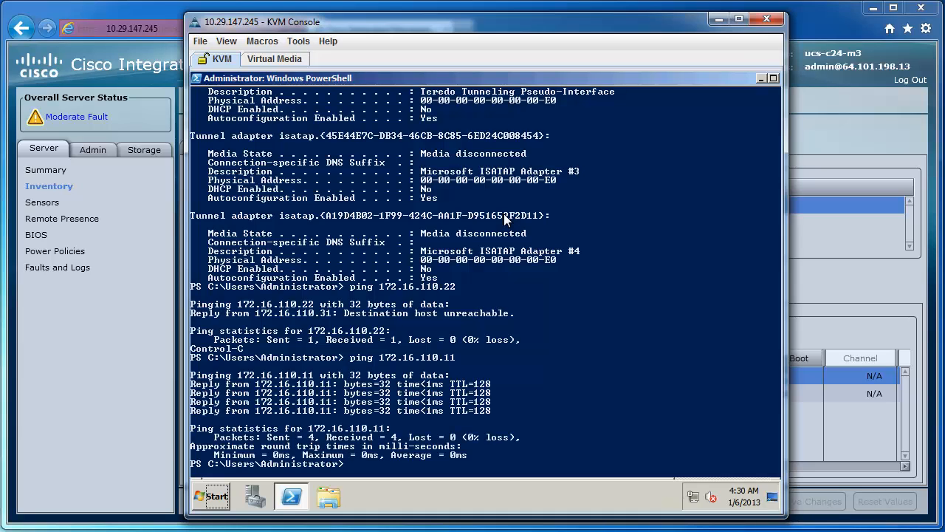
pyautogui.write('ping 172.16.120.11')
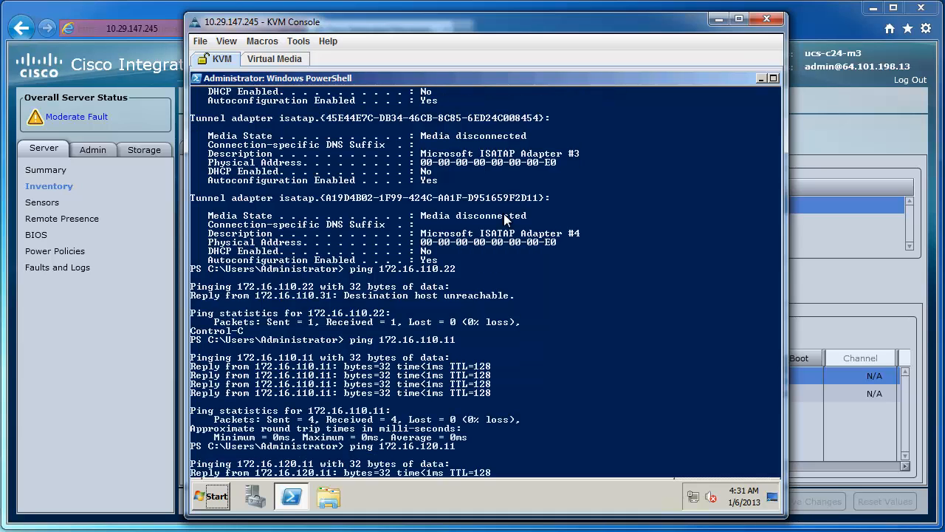
pyautogui.press('Return')
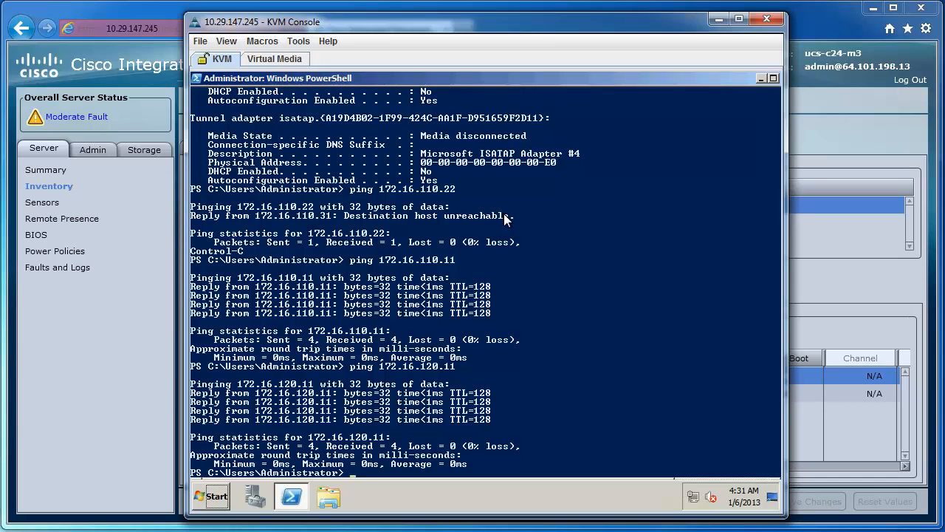
# Back in Cisco Integrated Management Controller, add a vNIC named eth3 with default VLAN 30 and VLAN mode ACCESS
pyautogui.click(818, 298)
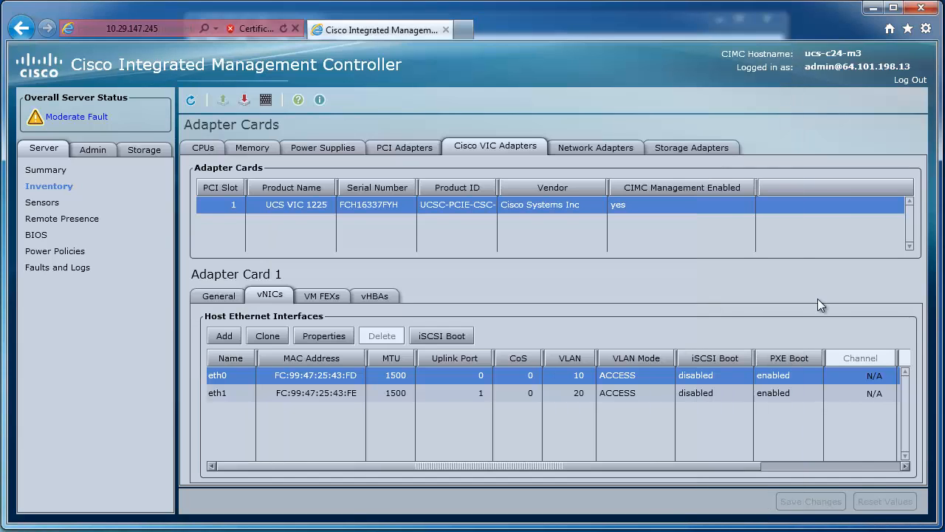
pyautogui.click(223, 337)
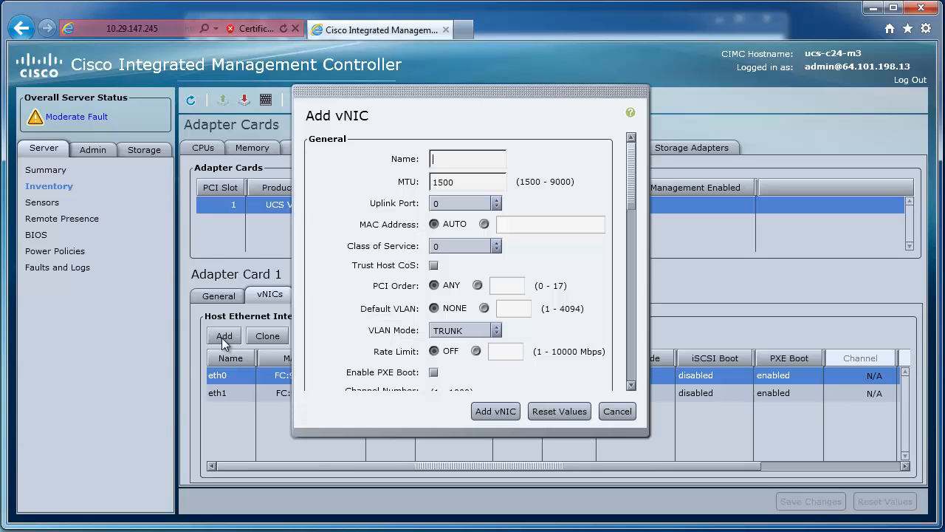
pyautogui.write('eth3')
pyautogui.click(484, 308)
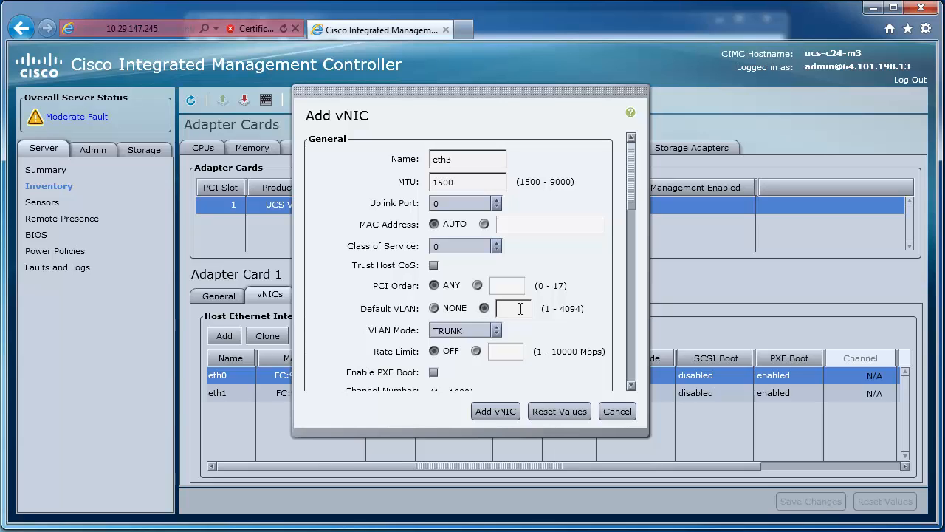
pyautogui.write('30')
pyautogui.click(496, 330)
pyautogui.click(477, 359)
pyautogui.click(502, 412)
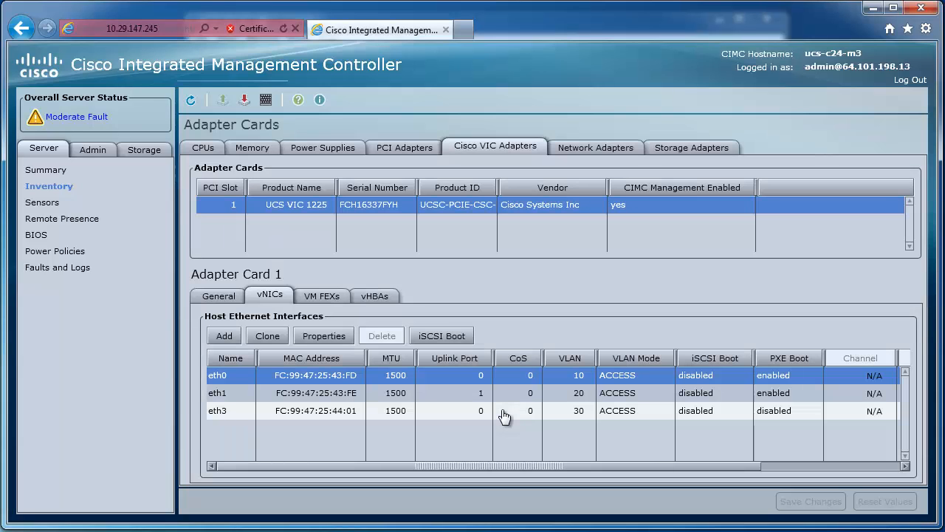
# Add a vNIC named eth4 on uplink port 1 with default VLAN 40 and VLAN mode ACCESS
pyautogui.click(224, 337)
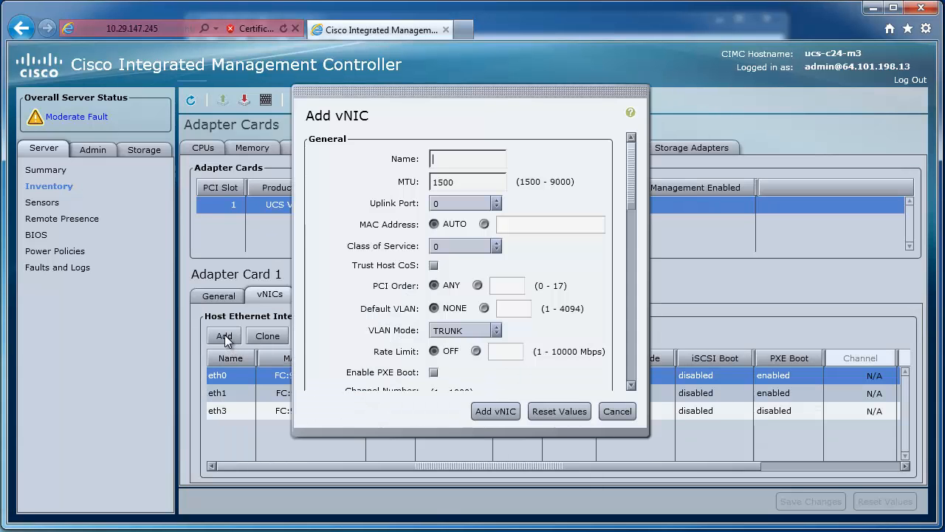
pyautogui.click(496, 204)
pyautogui.click(479, 232)
pyautogui.click(448, 158)
pyautogui.write('eth4')
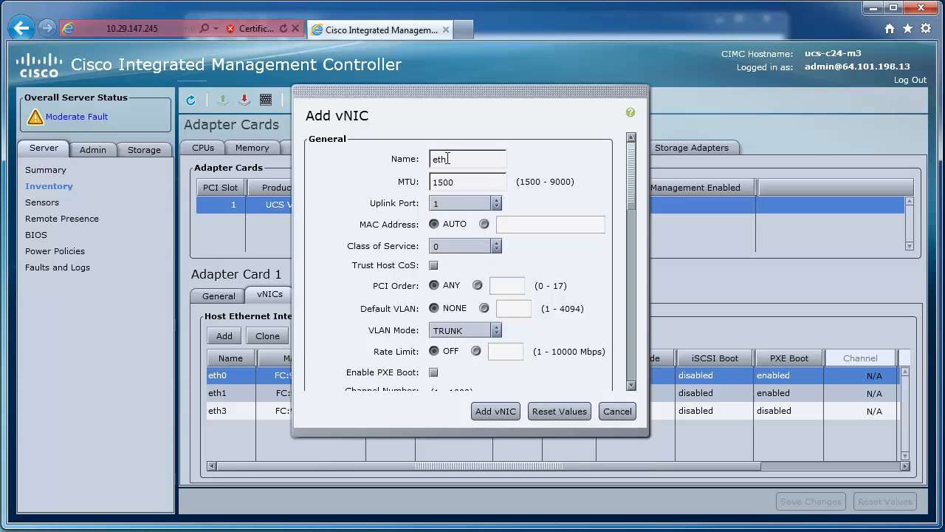
pyautogui.click(483, 309)
pyautogui.click(516, 312)
pyautogui.write('40')
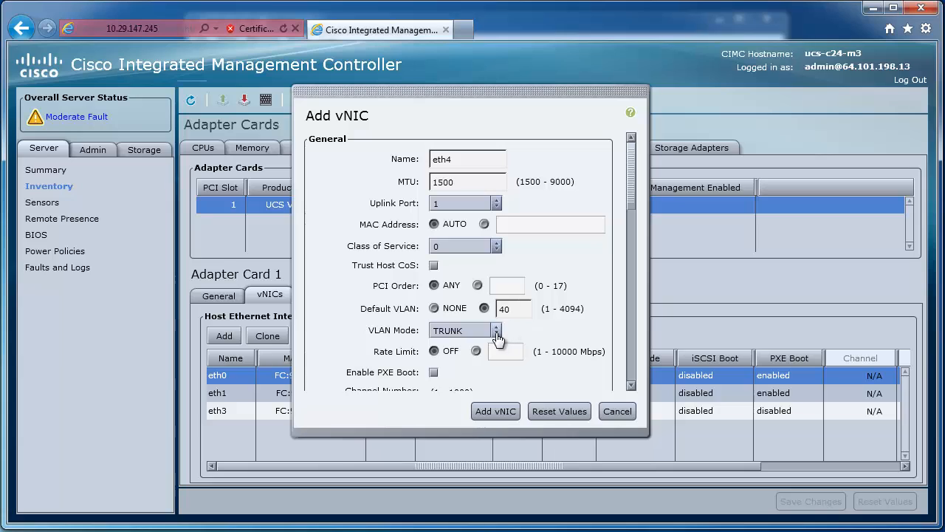
pyautogui.click(497, 332)
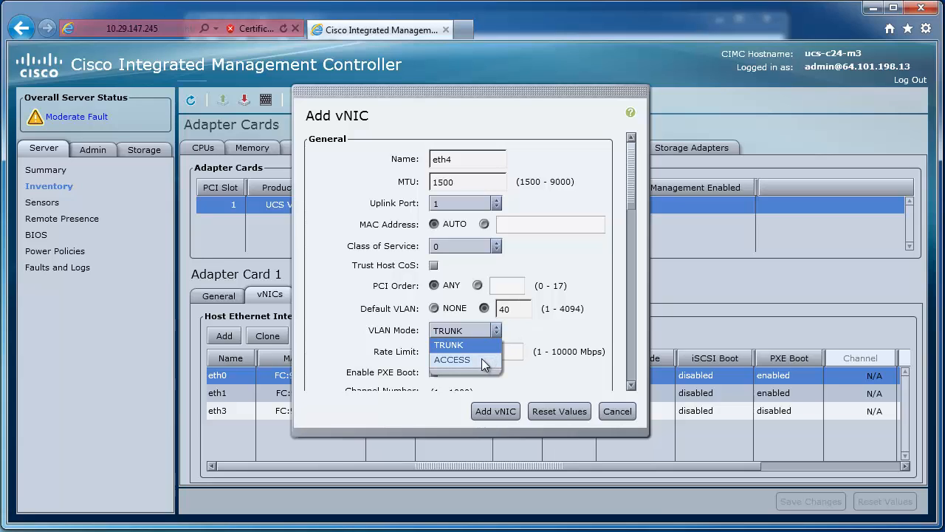
pyautogui.click(481, 359)
pyautogui.click(496, 412)
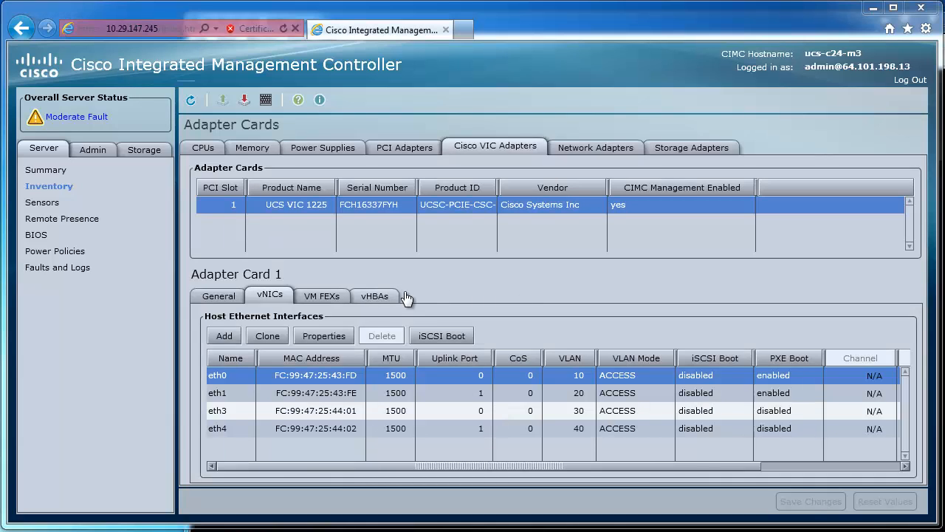
# Set the MTU of vNIC eth3 to 9000 and save the changes
pyautogui.click(334, 407)
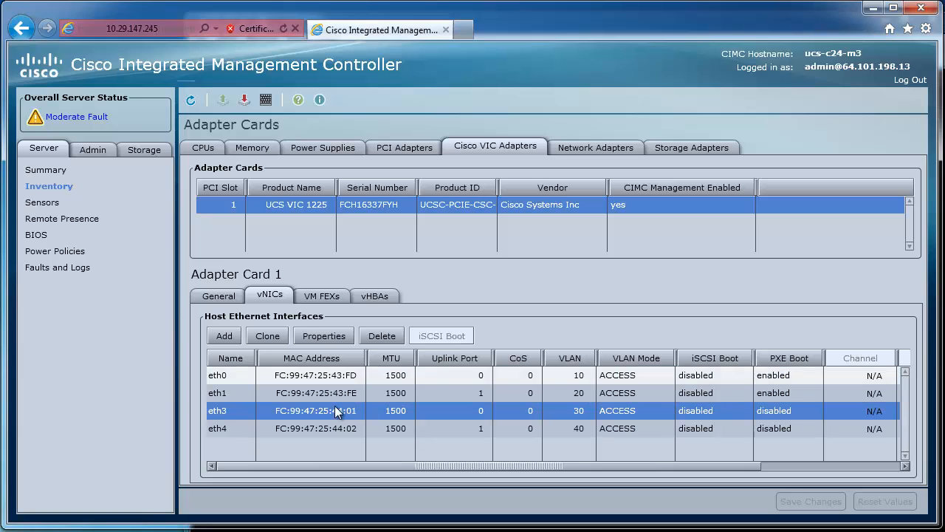
pyautogui.click(309, 337)
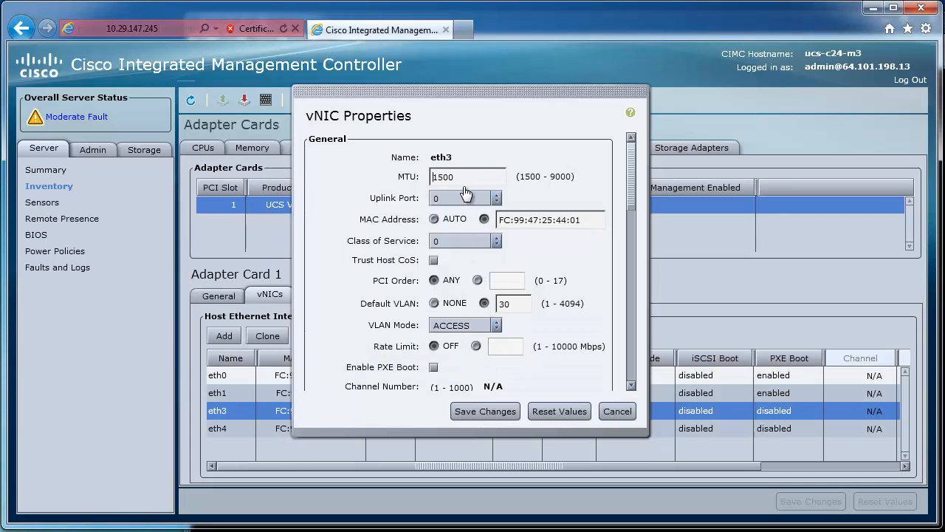
pyautogui.doubleClick(457, 178)
pyautogui.write('9000')
pyautogui.click(510, 411)
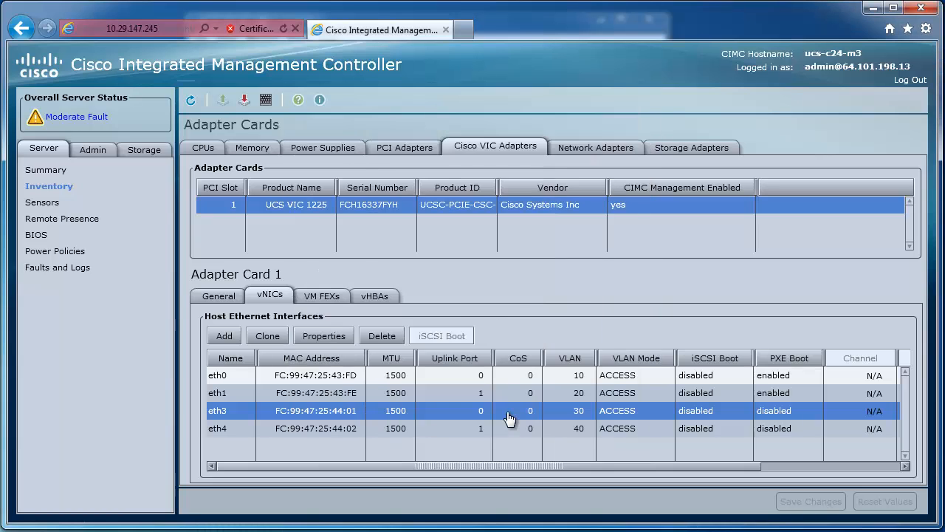
# Set the MTU of vNIC eth4 to 9000 and save the changes
pyautogui.click(337, 430)
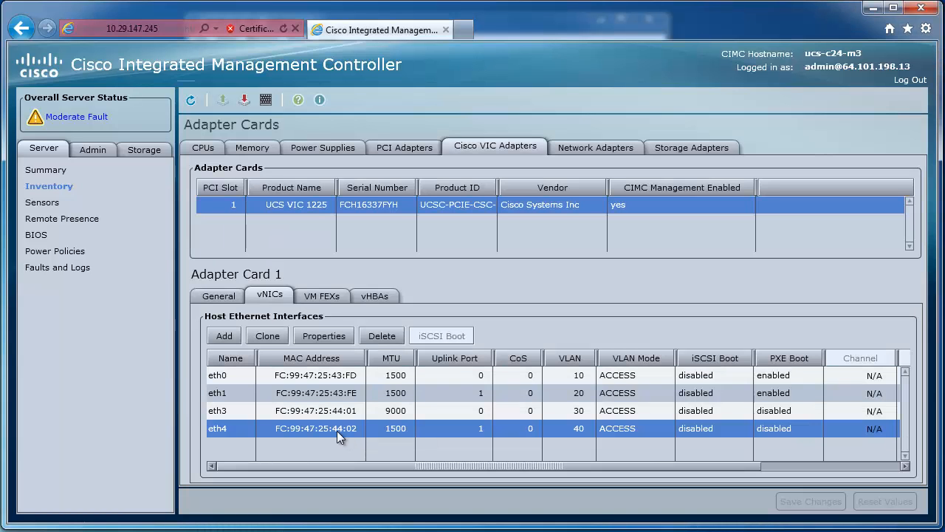
pyautogui.click(302, 339)
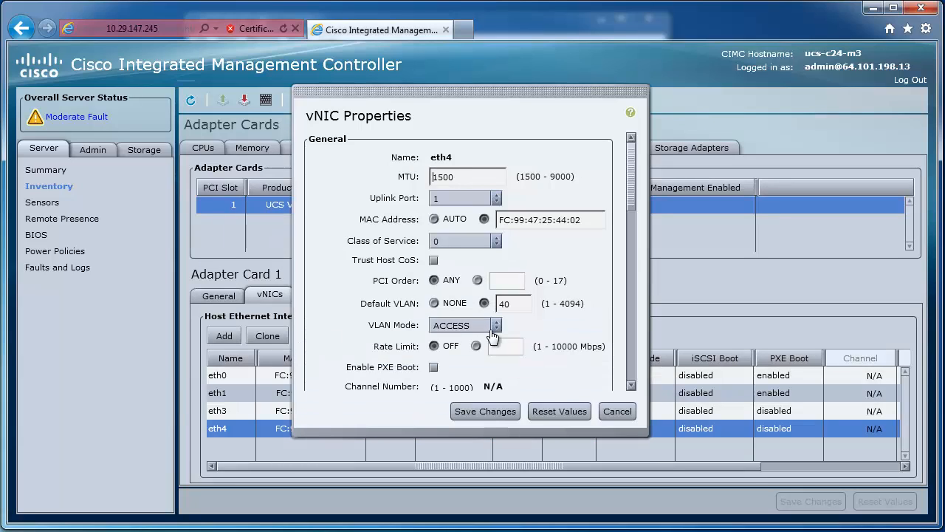
pyautogui.doubleClick(458, 180)
pyautogui.write('9000')
pyautogui.click(501, 415)
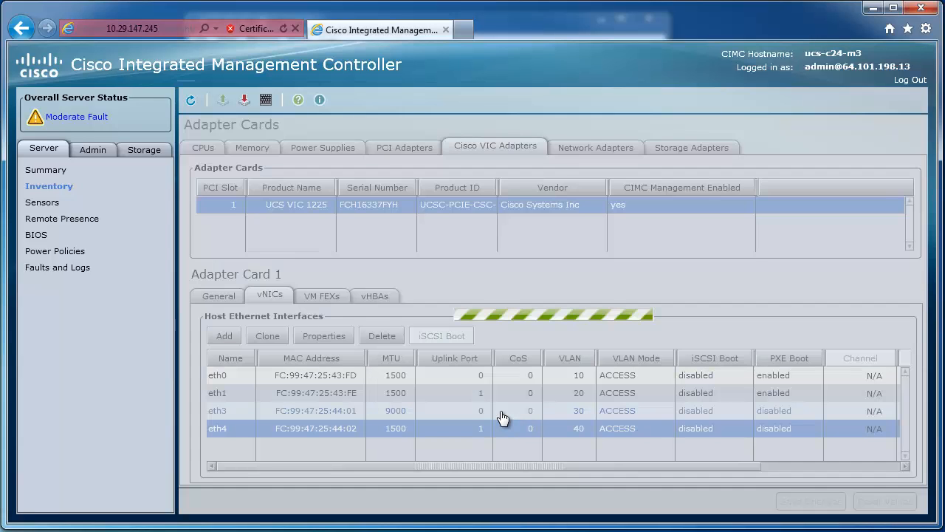
# Clone vNIC eth0 as a new vNIC named eth5 on uplink port 1
pyautogui.click(275, 340)
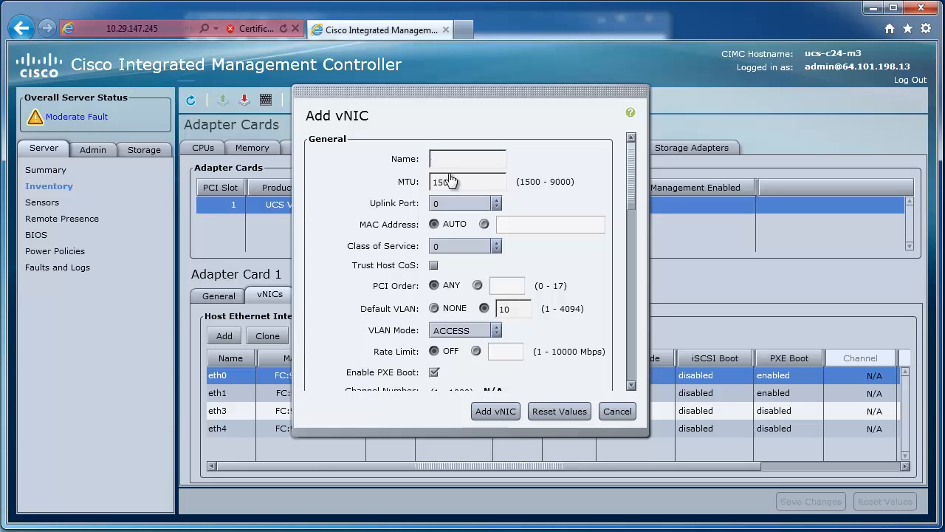
pyautogui.write('eth5')
pyautogui.click(472, 203)
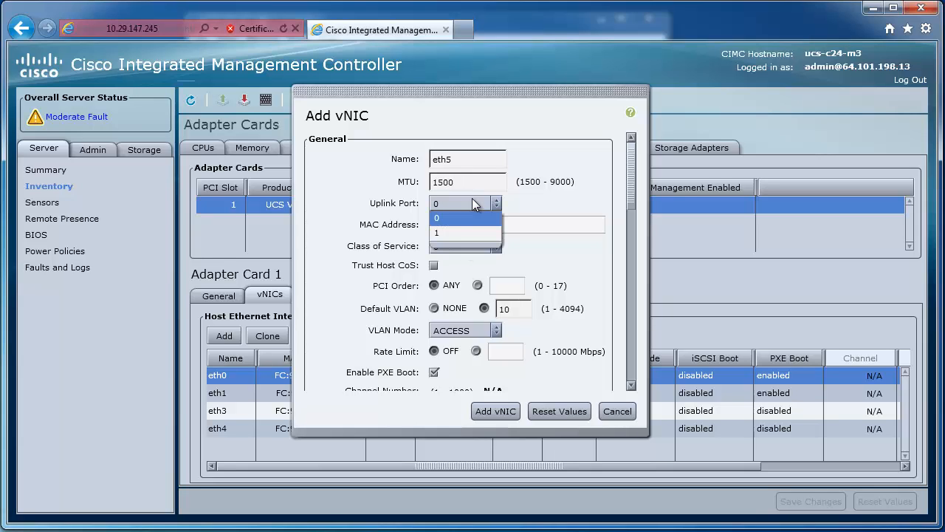
pyautogui.click(454, 235)
pyautogui.click(504, 415)
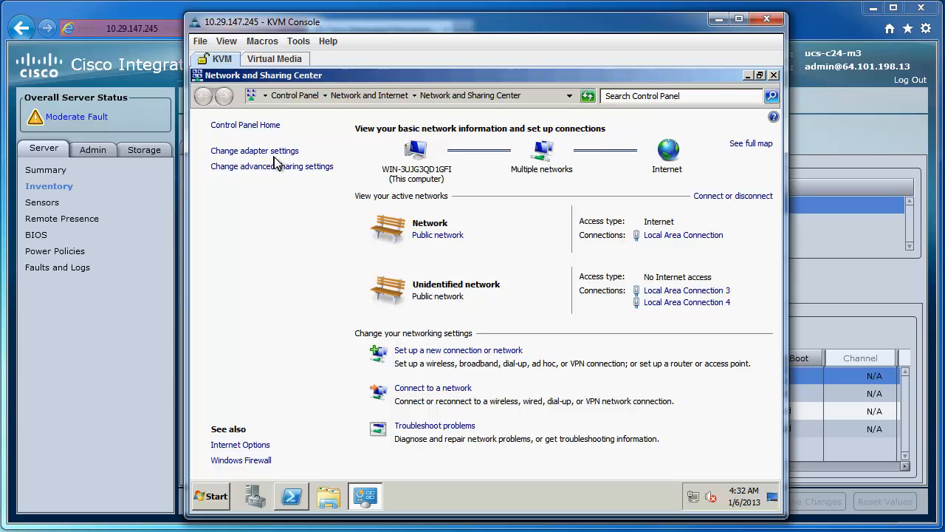
# List the Windows server's network connections before and after resetting adapter card 1 in Cisco Integrated Management Controller
pyautogui.click(267, 153)
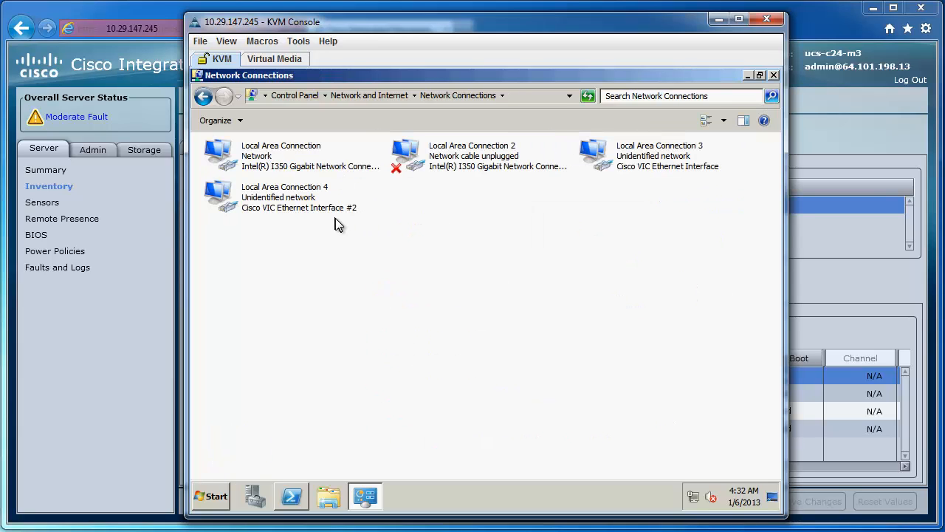
pyautogui.click(132, 309)
pyautogui.click(218, 295)
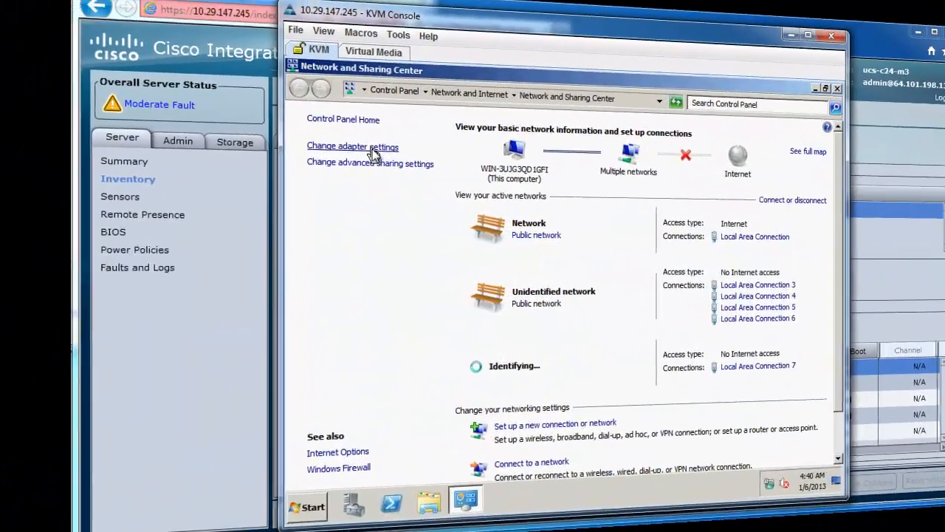
pyautogui.click(275, 149)
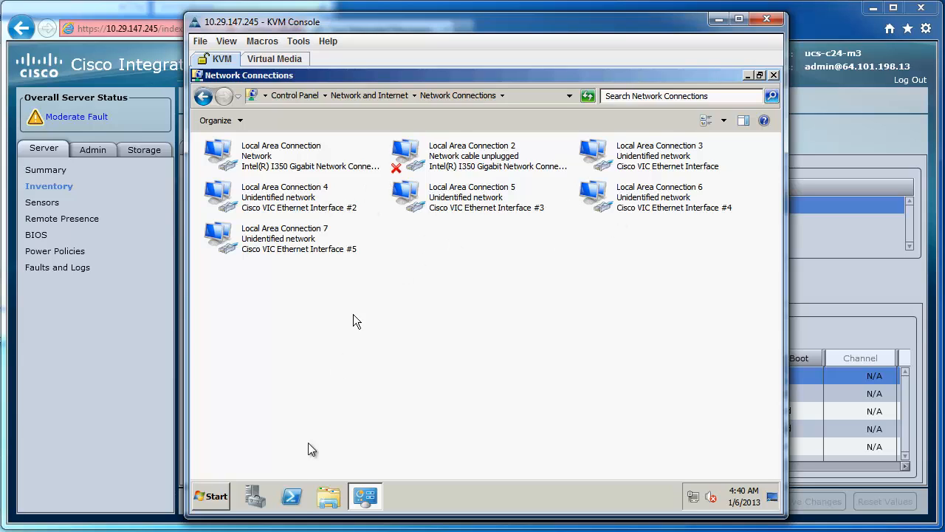
# Run ipconfig /all in PowerShell on the server and examine the IP addresses of the Cisco VIC Ethernet interfaces
pyautogui.click(293, 498)
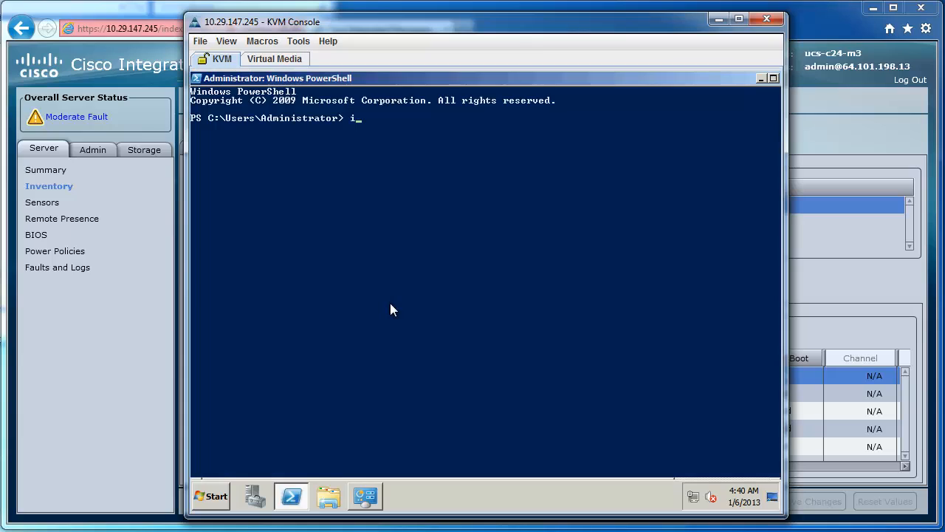
pyautogui.write('ipconfig /all')
pyautogui.press('Return')
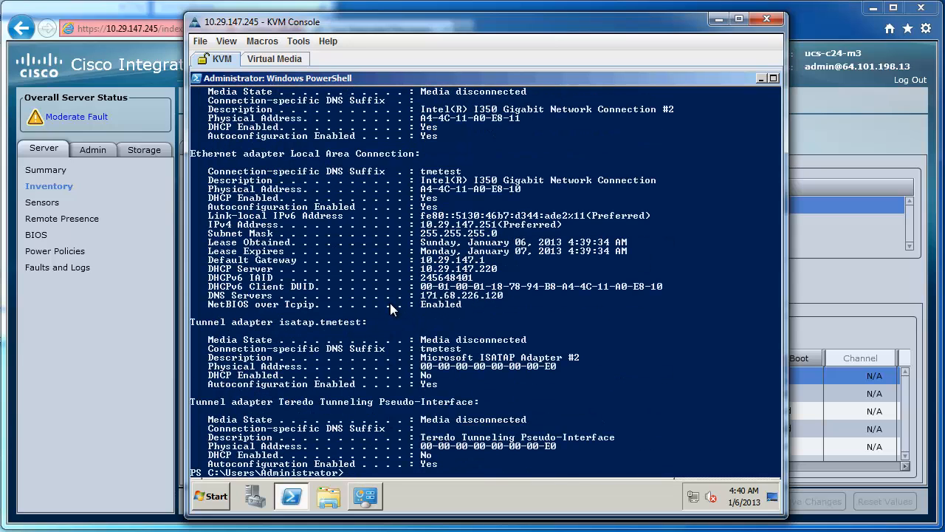
pyautogui.scroll(9, 390, 303)
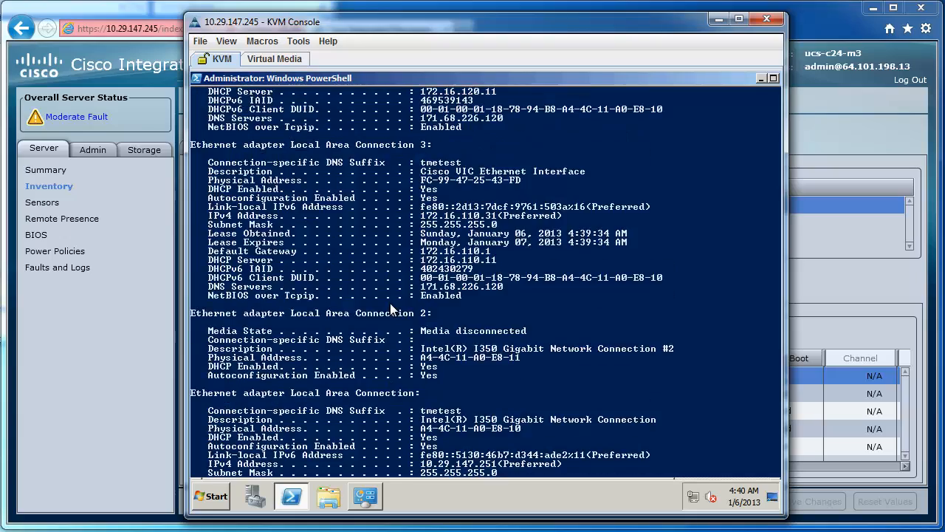
pyautogui.scroll(13, 390, 303)
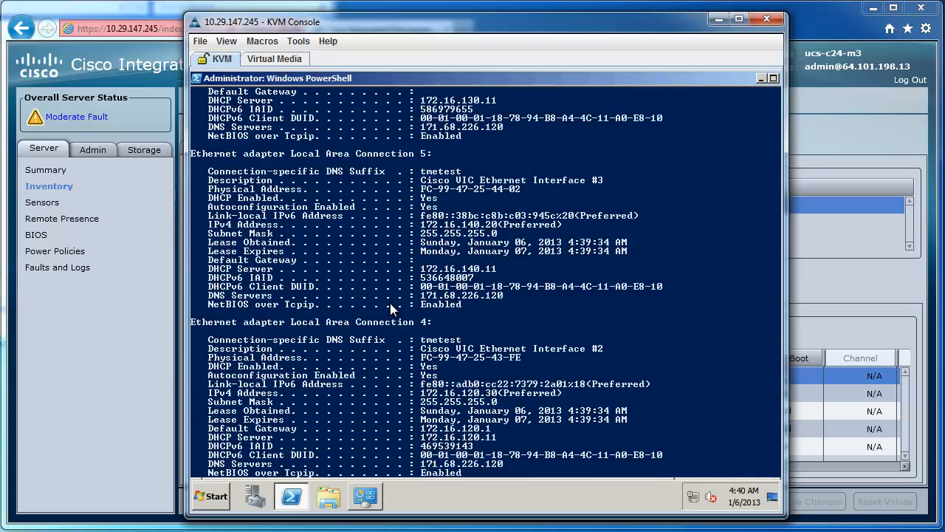
pyautogui.scroll(7, 390, 302)
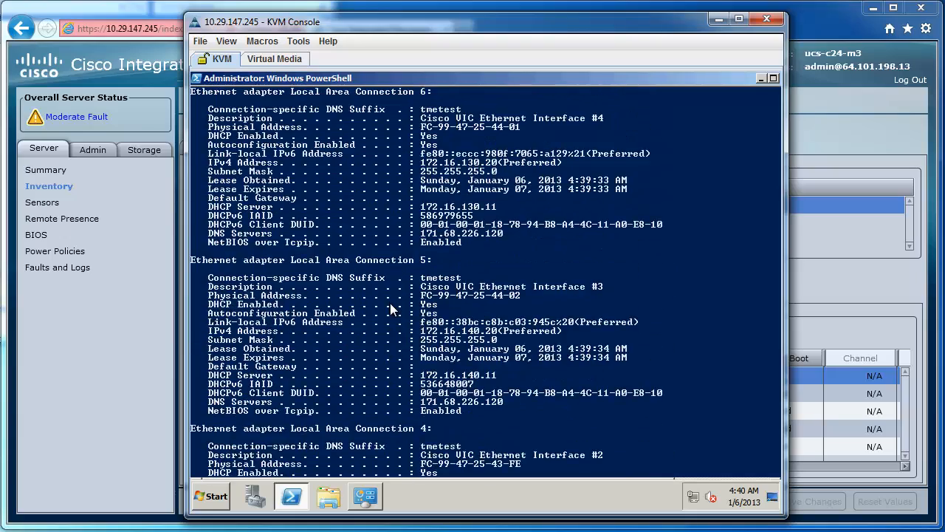
pyautogui.scroll(3, 390, 302)
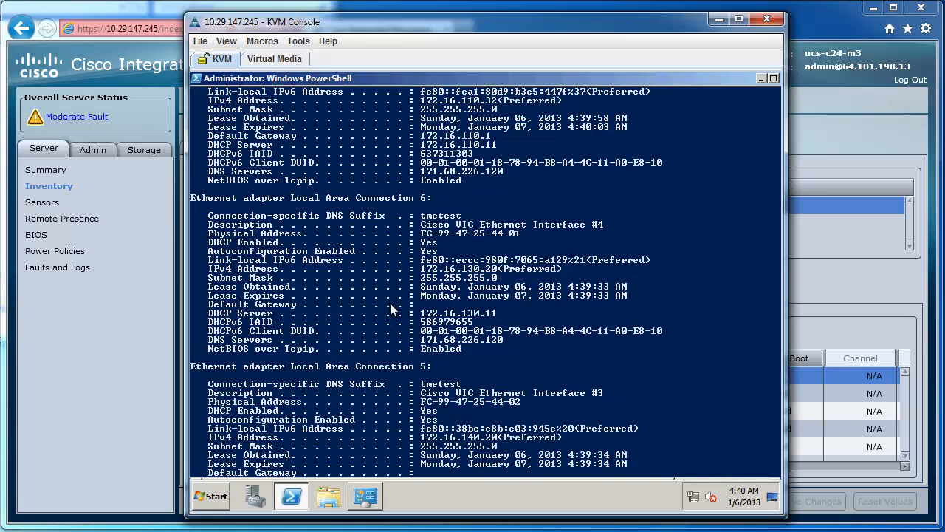
pyautogui.scroll(1, 390, 303)
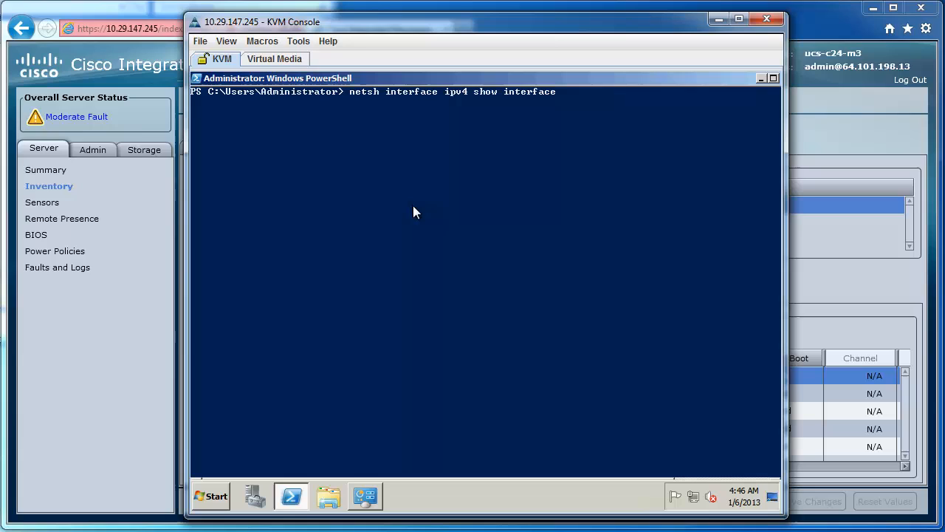
# Run netsh interface ipv4 show interfaces to check the adapter MTUs and return to the vNIC list in Cisco Integrated Management Controller
pyautogui.write('s')
pyautogui.press('Return')
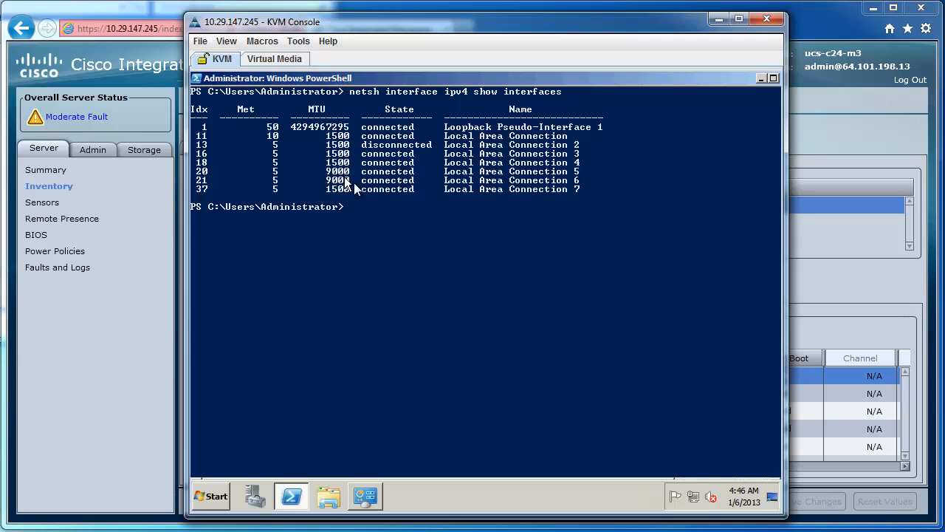
pyautogui.click(818, 288)
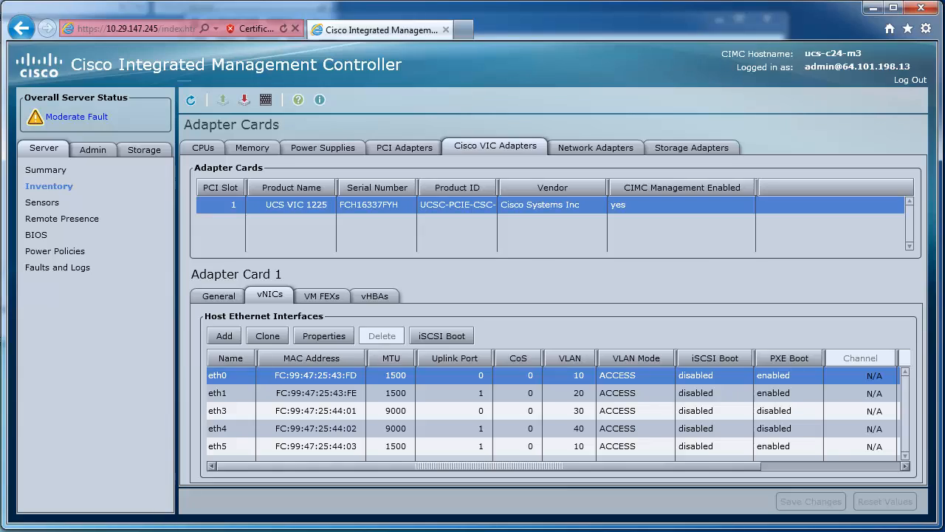